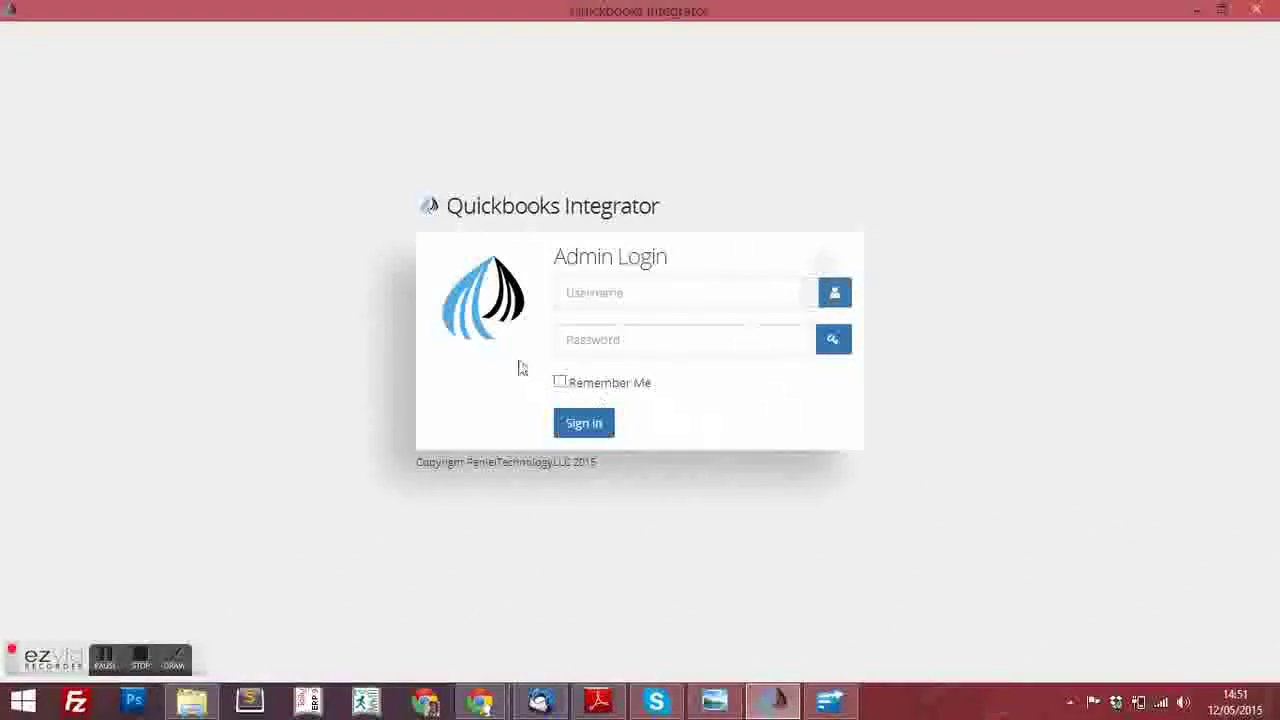
Log in to Quickbooks Integrator with the admin username and its password
{"action": "left_click", "coordinate": [598, 293]}
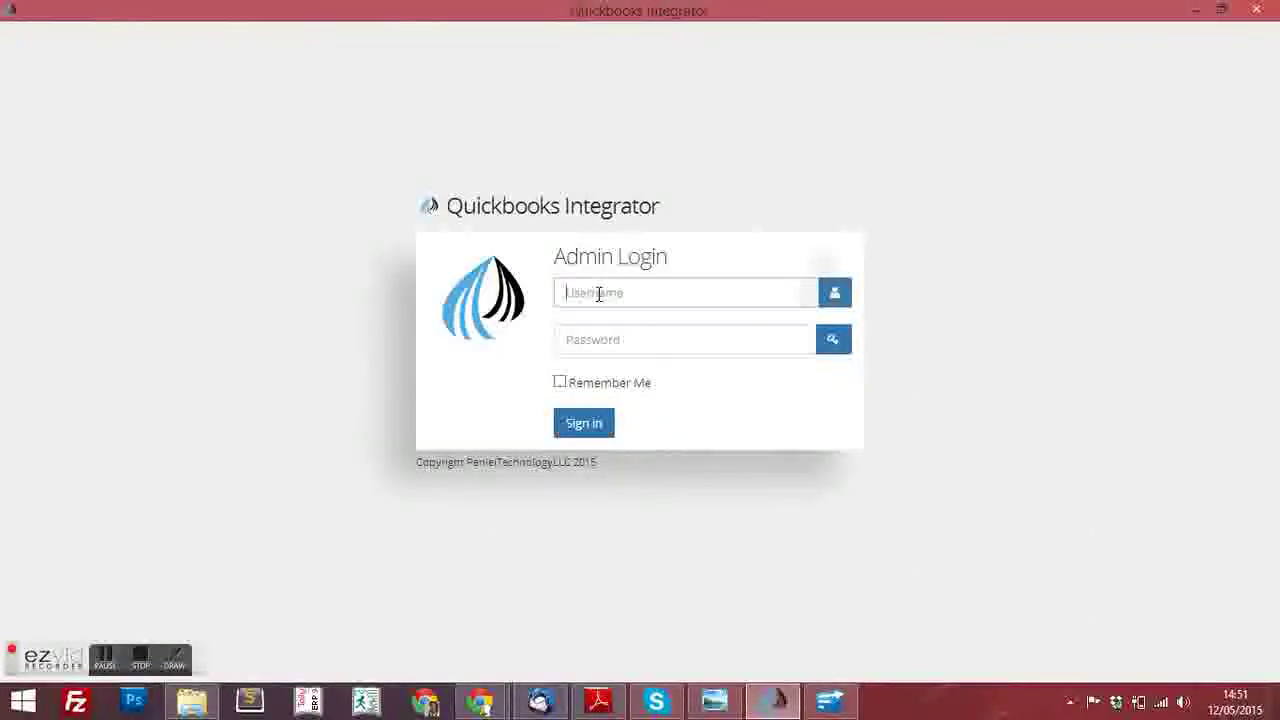
{"action": "type", "text": "ad"}
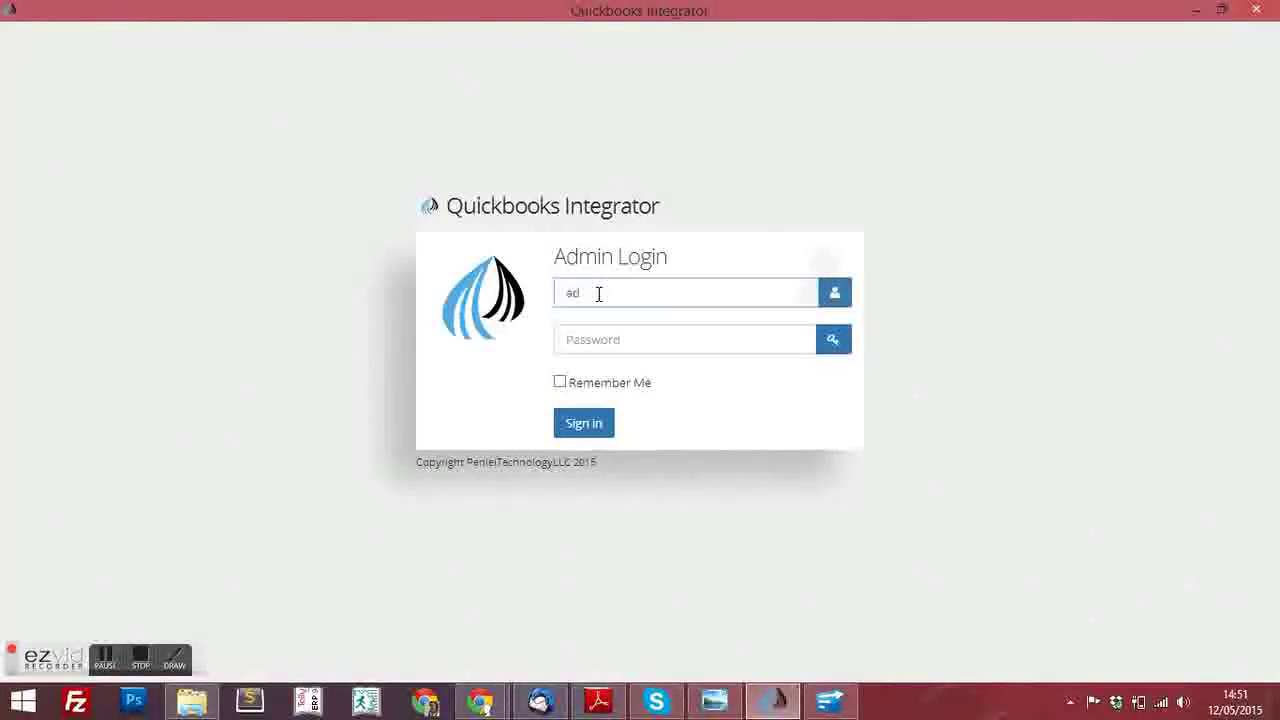
{"action": "type", "text": "min"}
{"action": "key", "text": "Tab"}
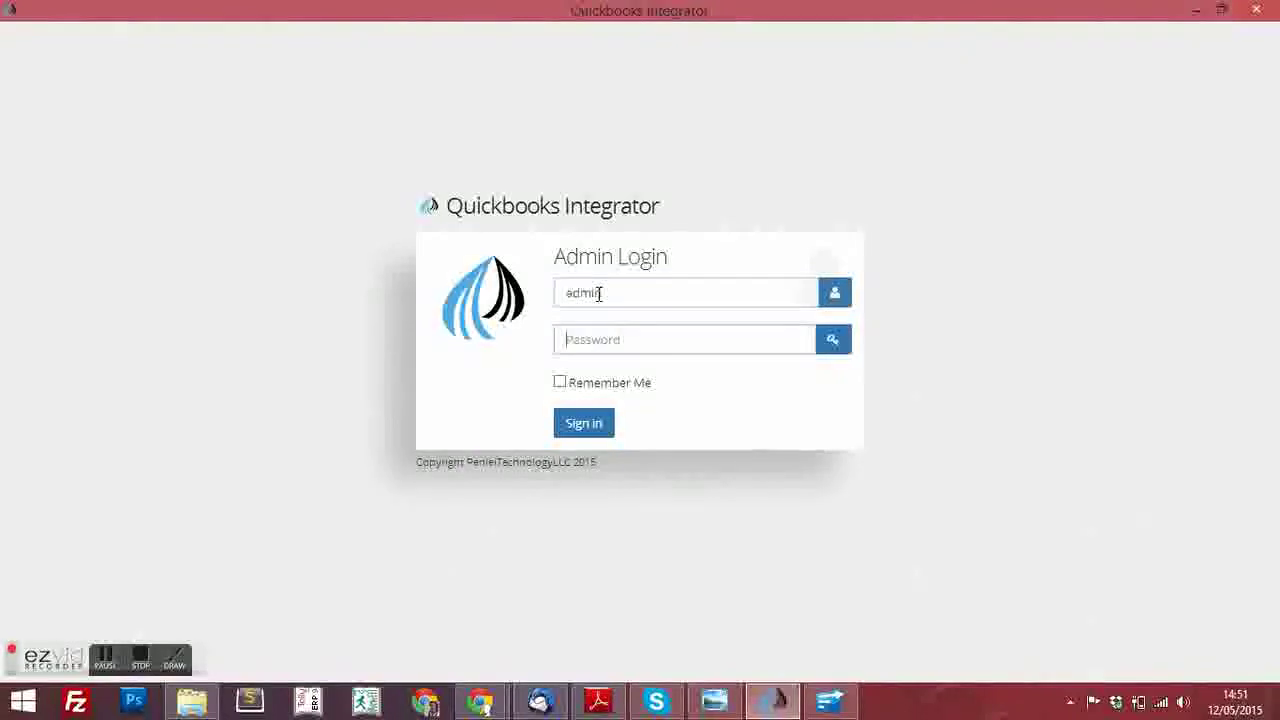
{"action": "type", "text": "admin"}
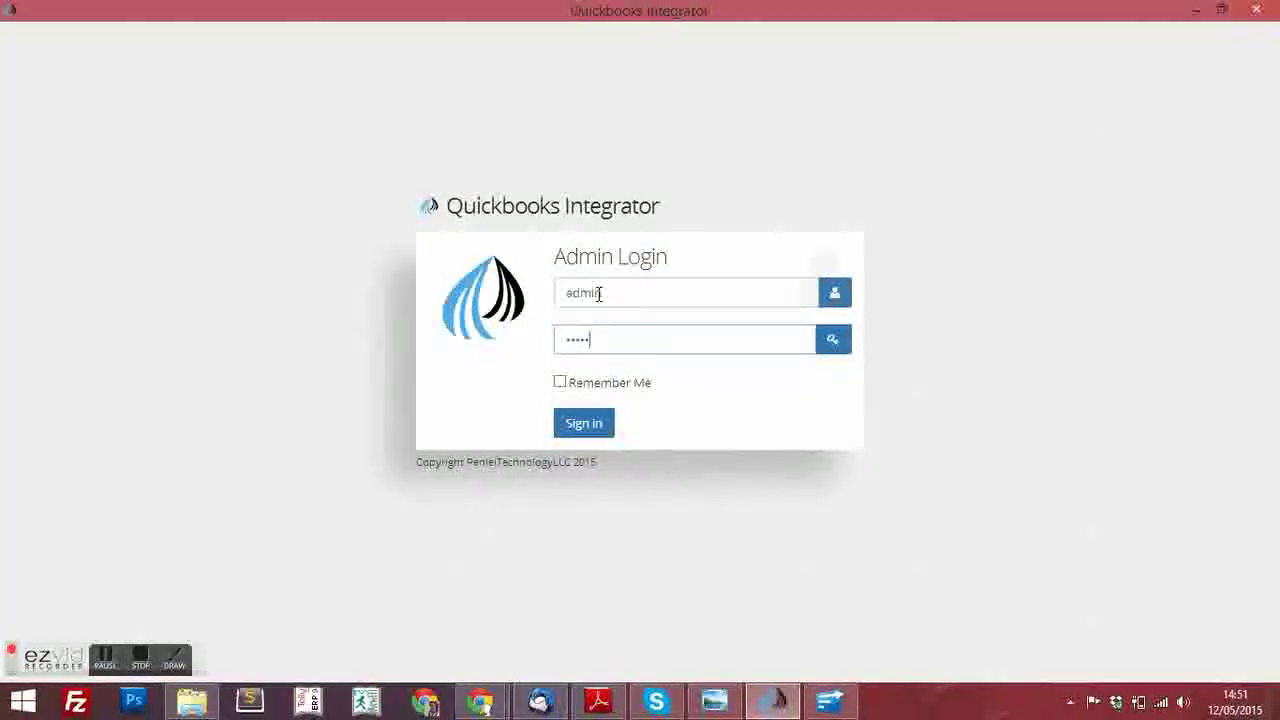
{"action": "key", "text": "Return"}
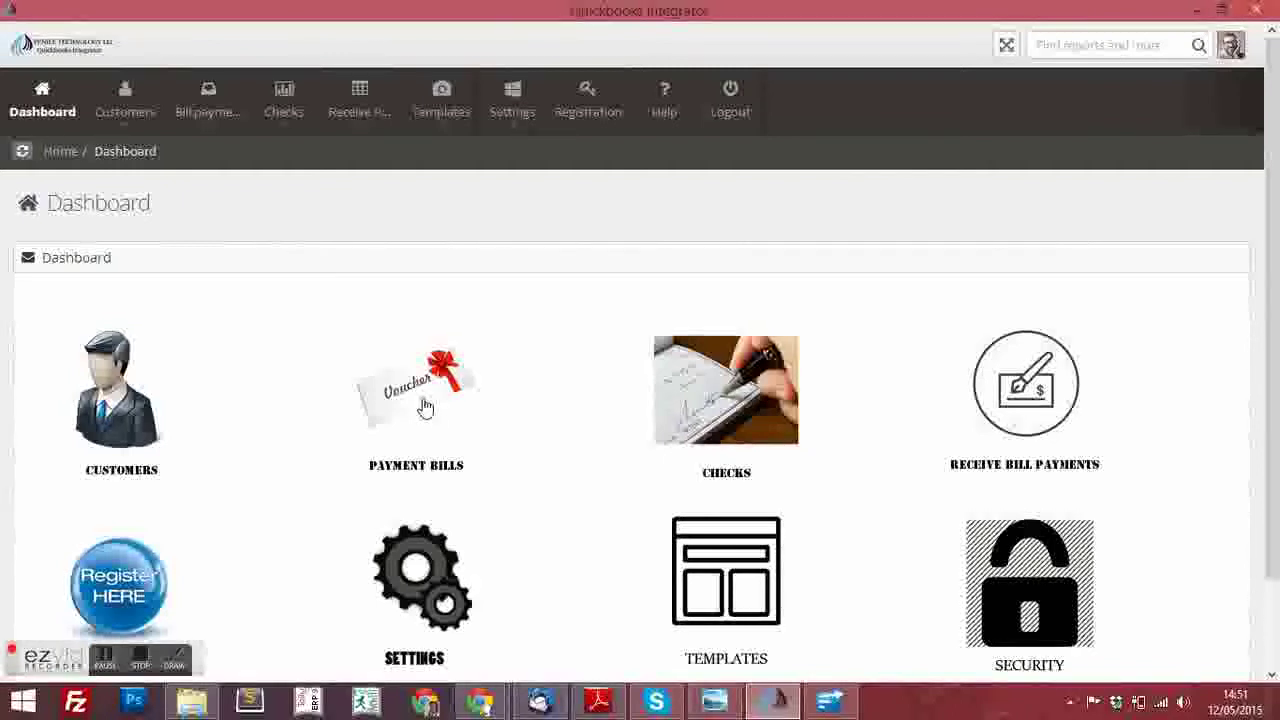
Open the Payment Bills list showing the five ENBD bill payment checks
{"action": "left_click", "coordinate": [425, 407]}
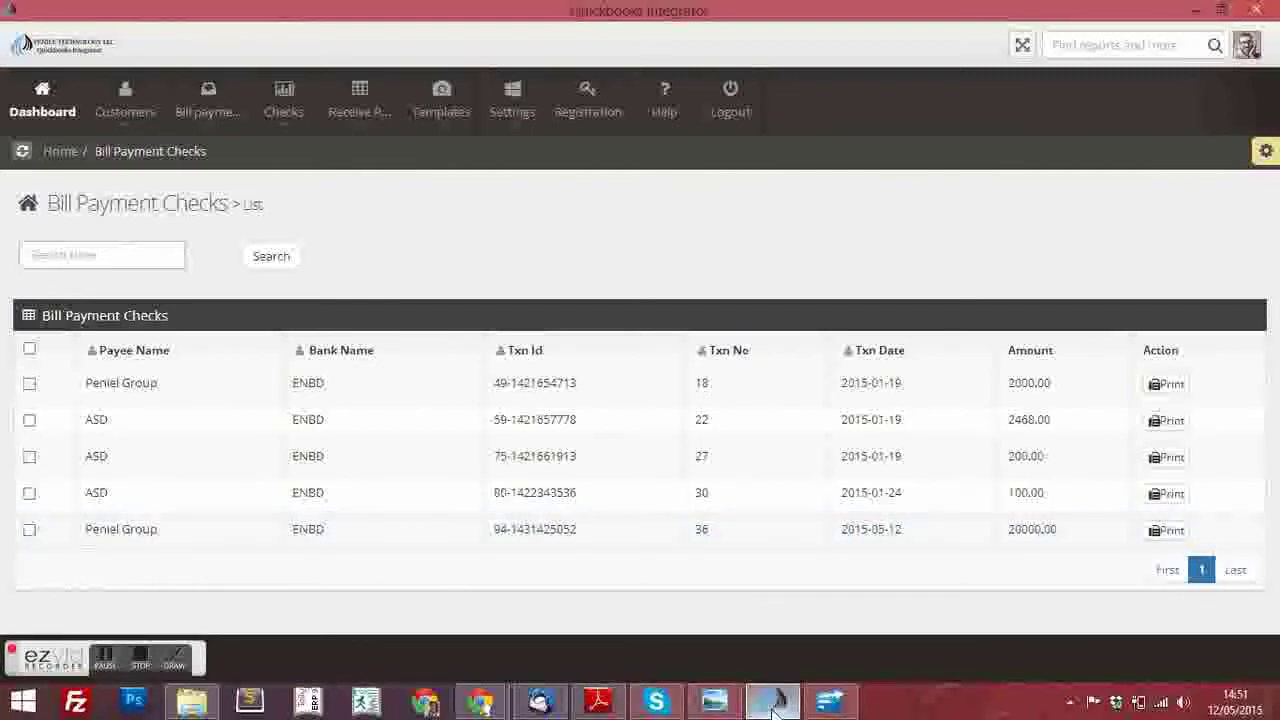
Review Peniel Group's 20,000.00 ENBD Bill Pmt-Check in QuickBooks Enterprise, then return to the Integrator
{"action": "left_click", "coordinate": [830, 705]}
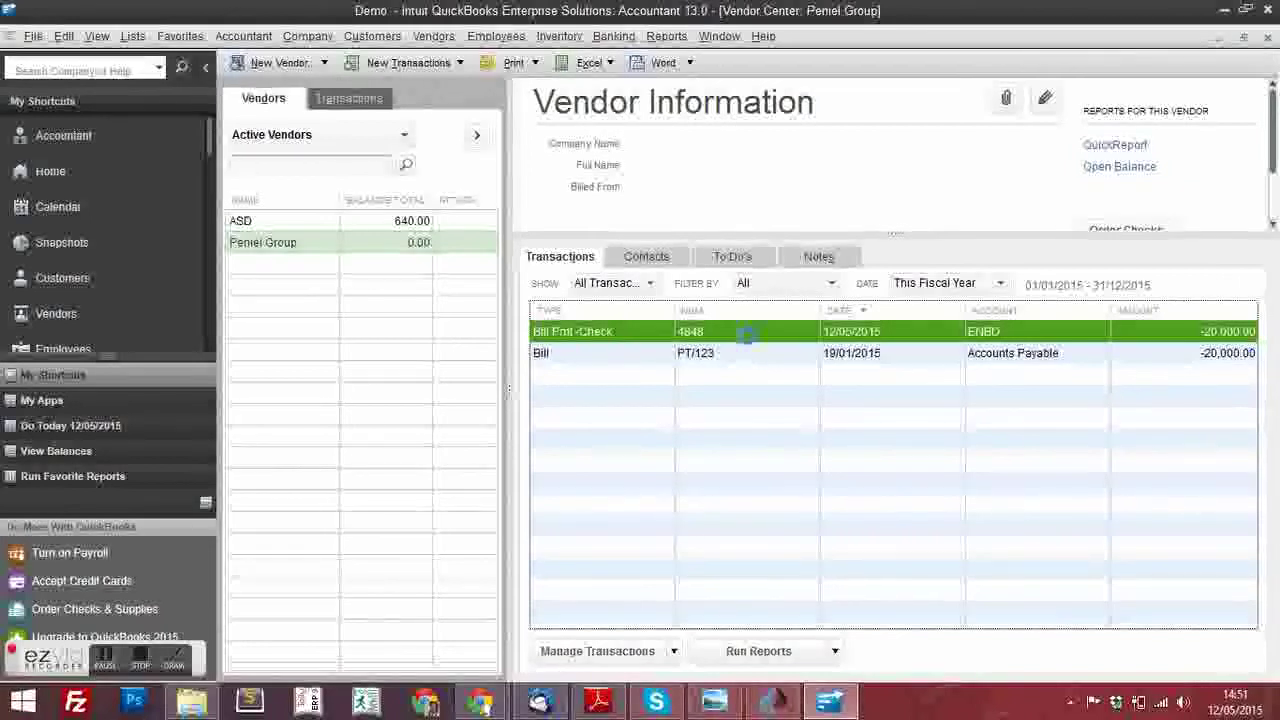
{"action": "double_click", "coordinate": [745, 334]}
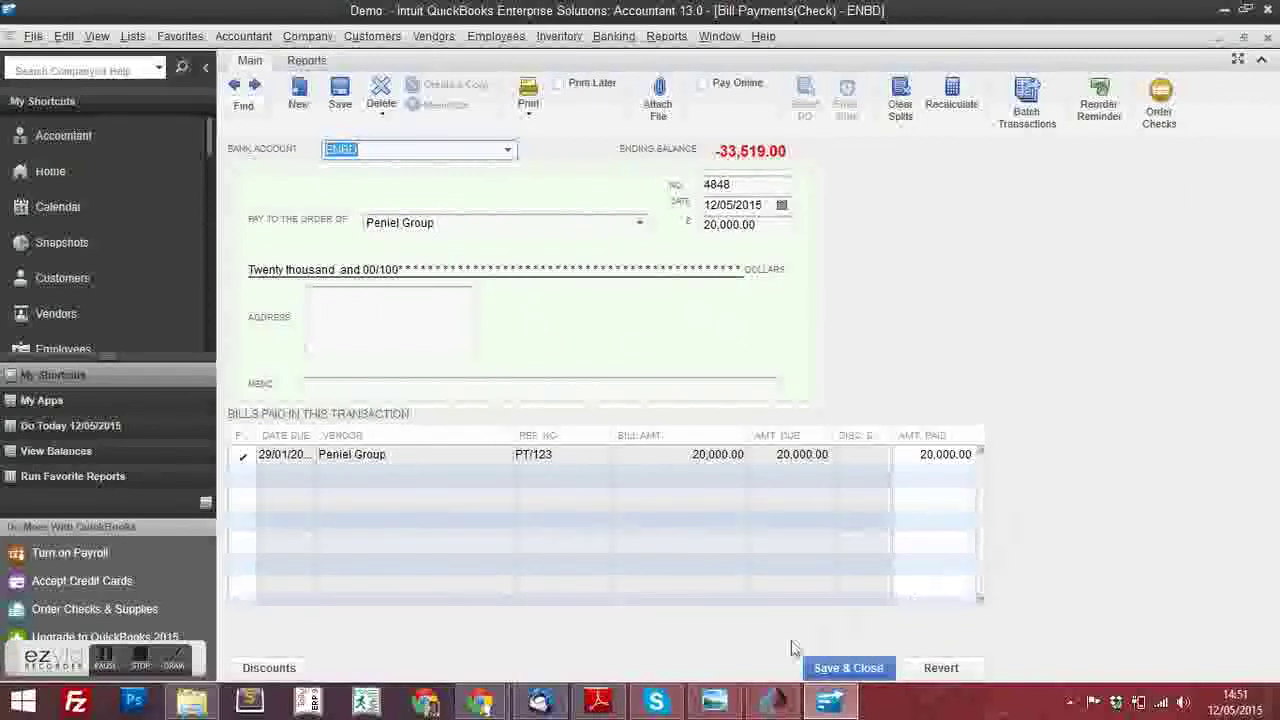
{"action": "left_click", "coordinate": [767, 706]}
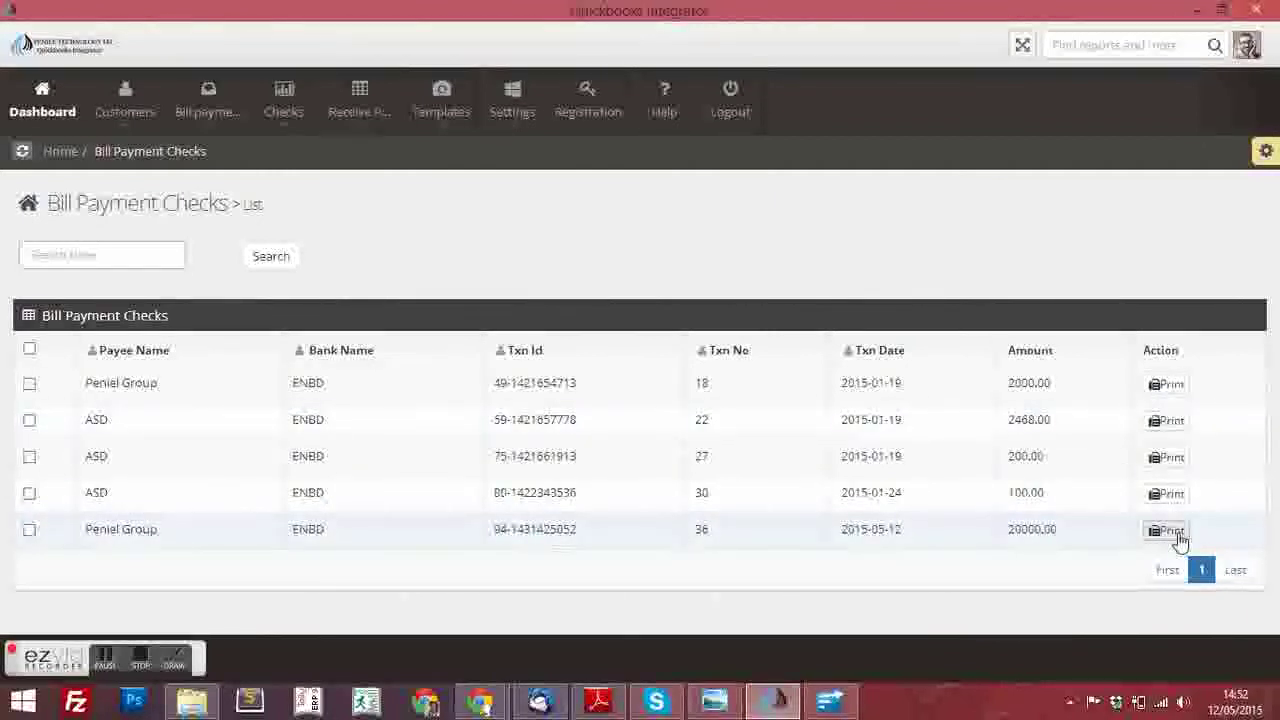
Print the 20000.00 Peniel Group voucher and open billpayment94-1431425052.pdf from its folder
{"action": "left_click", "coordinate": [1176, 532]}
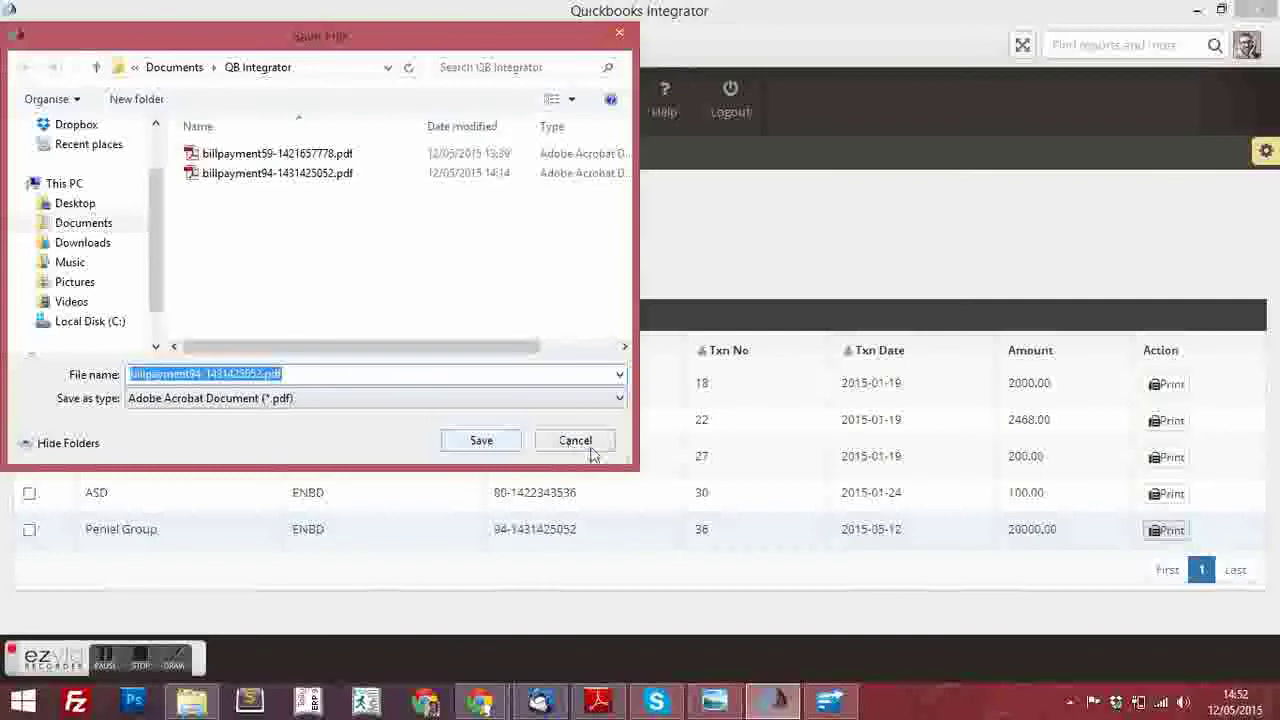
{"action": "left_click", "coordinate": [575, 441]}
{"action": "left_click", "coordinate": [190, 703]}
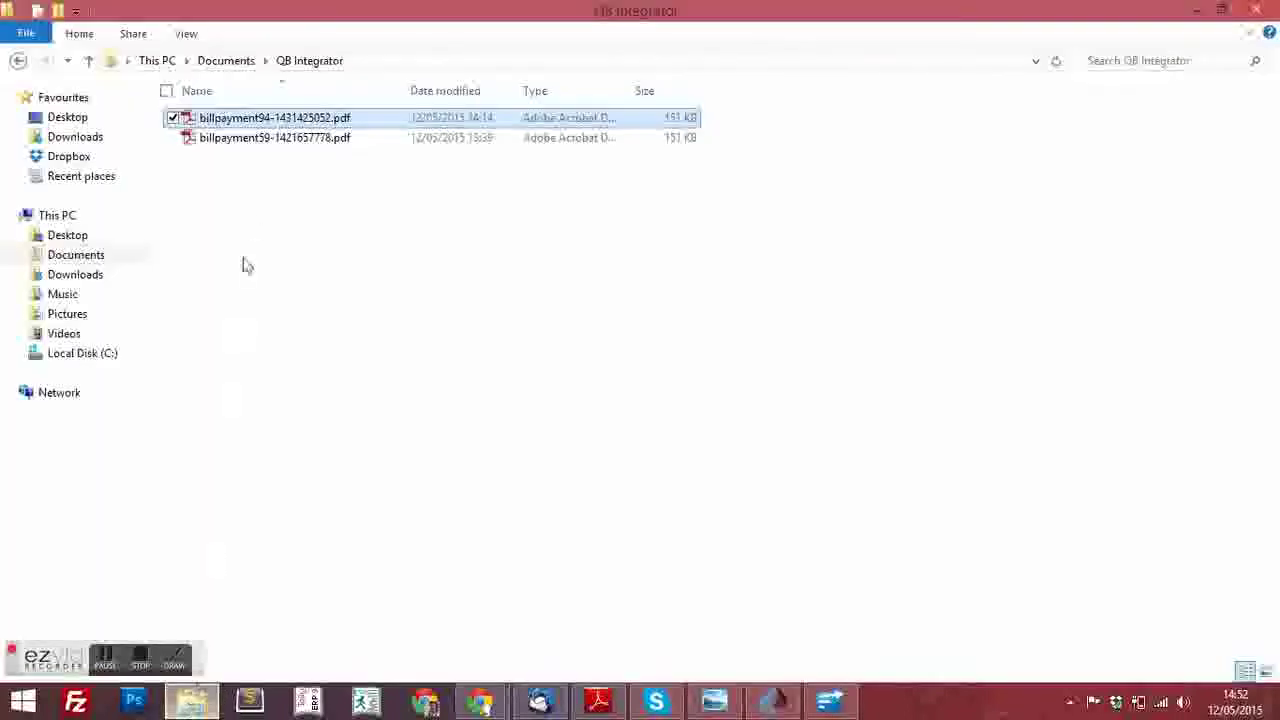
{"action": "left_click", "coordinate": [243, 120]}
{"action": "double_click", "coordinate": [243, 120]}
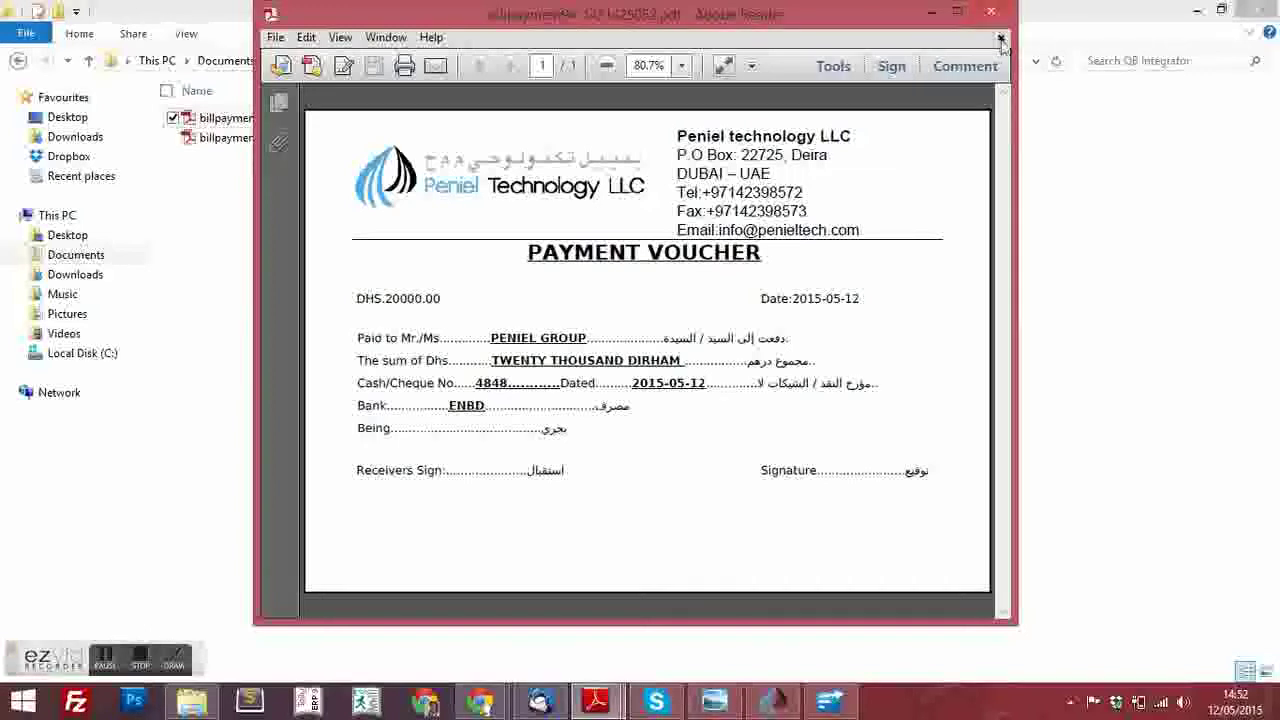
{"action": "left_click", "coordinate": [1000, 39]}
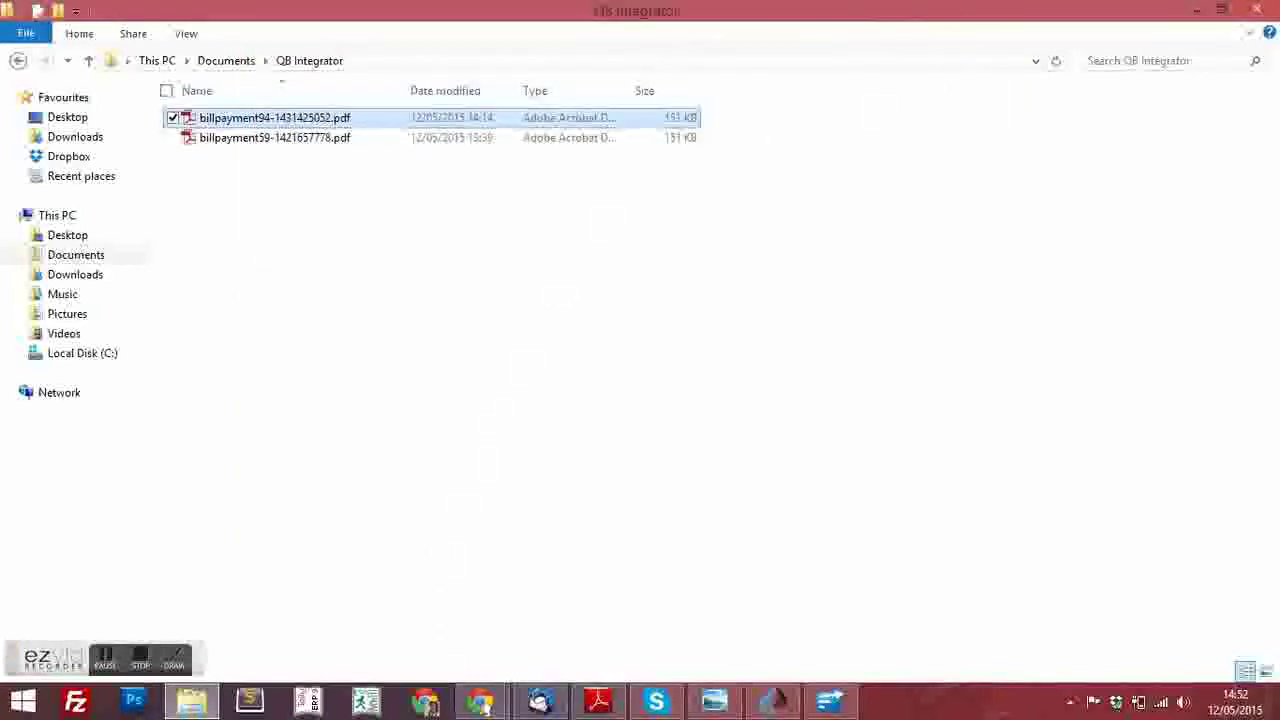
Return to Quickbooks Integrator and go to Templates > Voucher Templates > List
{"action": "mouse_move", "coordinate": [786, 706]}
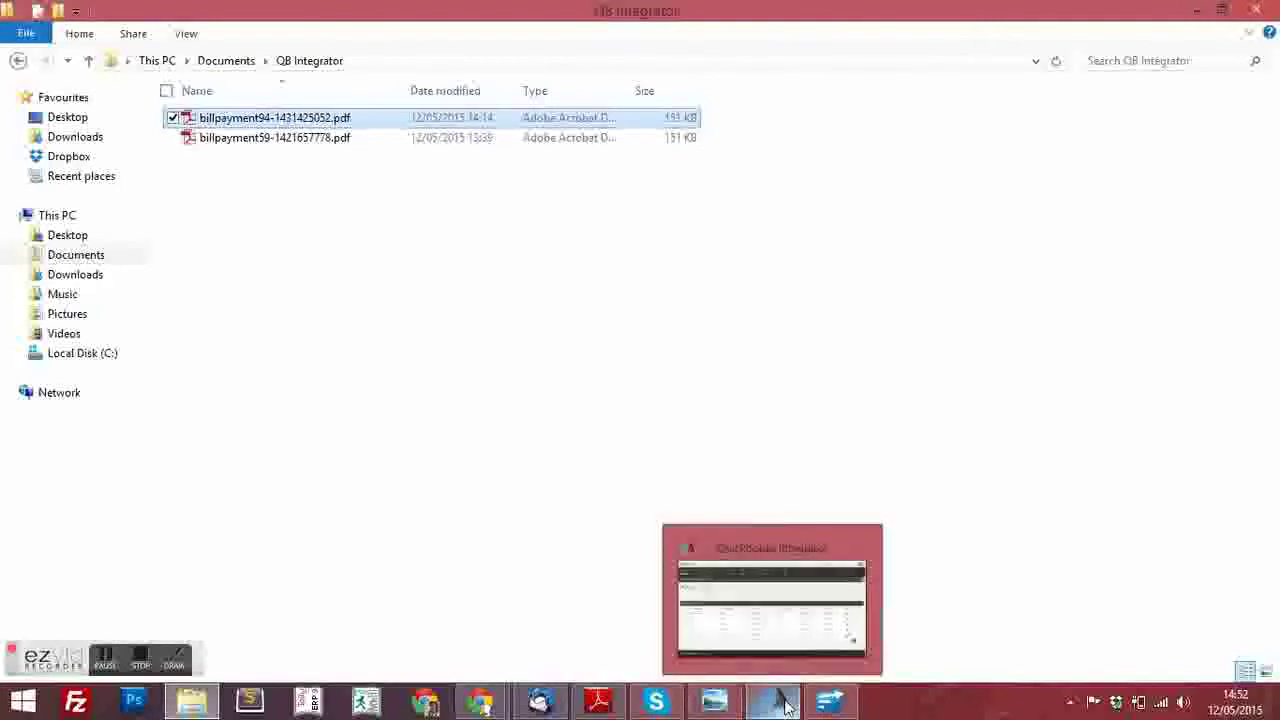
{"action": "left_click", "coordinate": [769, 594]}
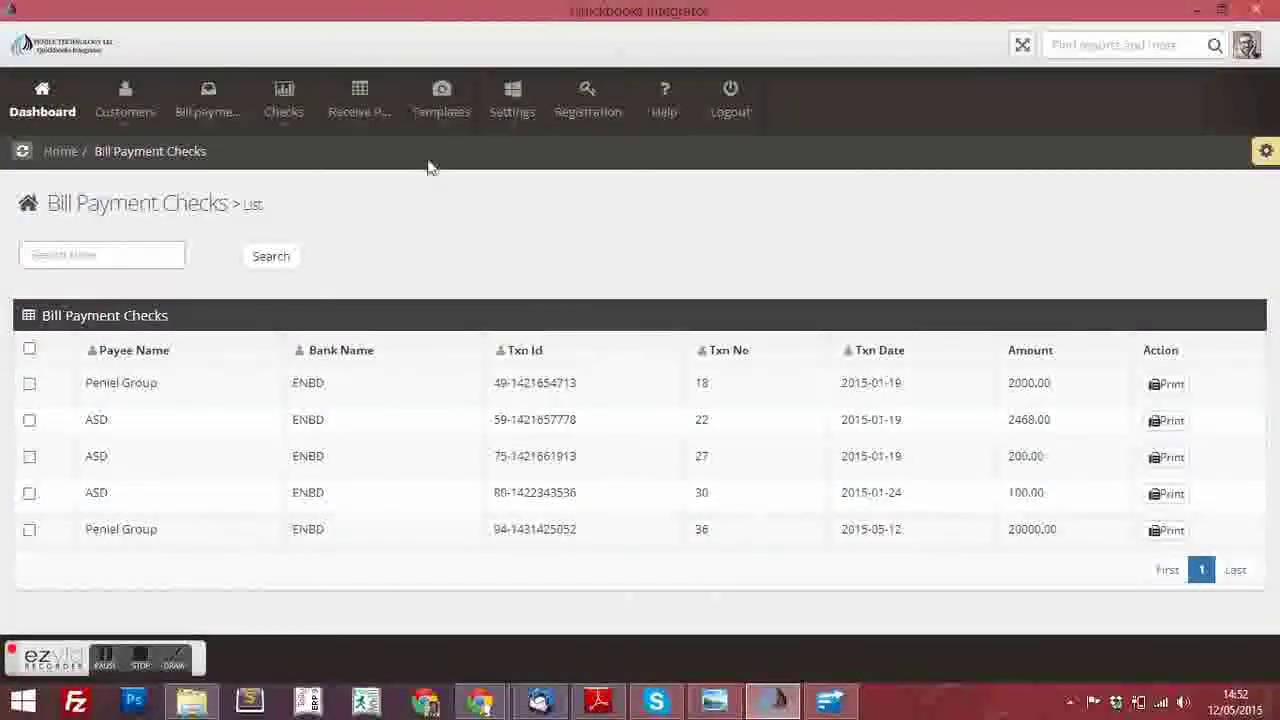
{"action": "left_click", "coordinate": [411, 124]}
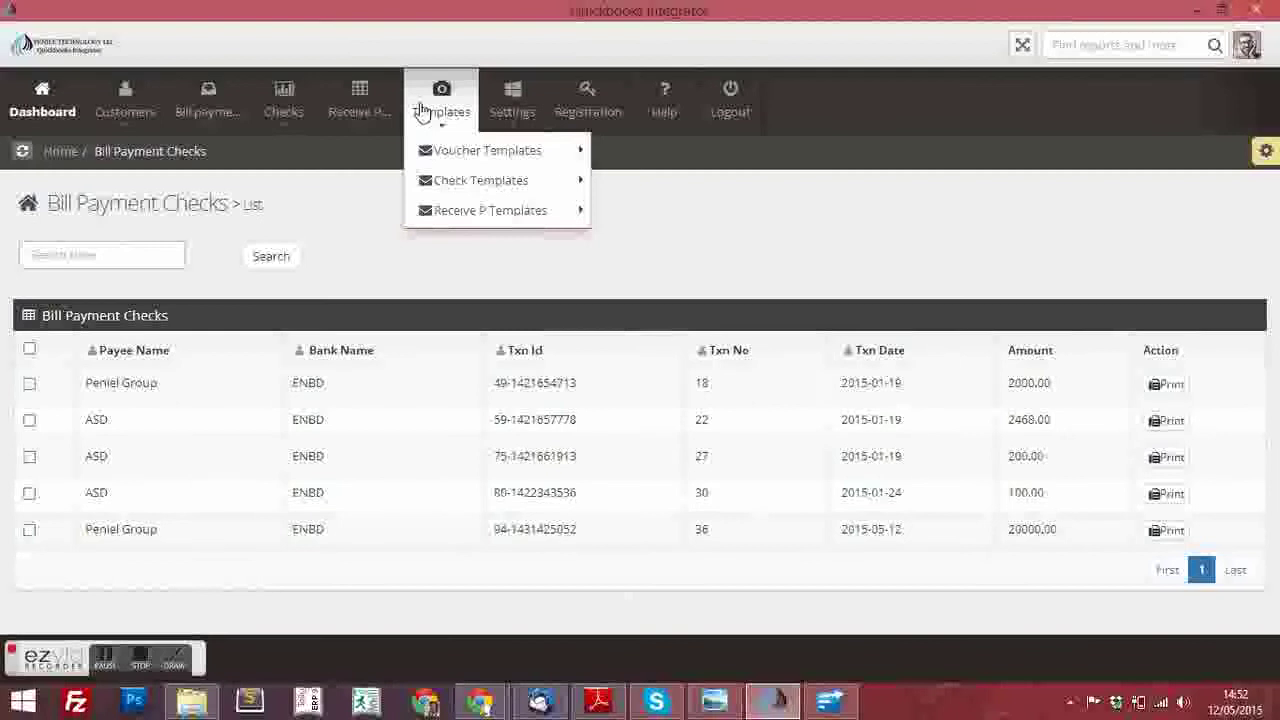
{"action": "mouse_move", "coordinate": [482, 152]}
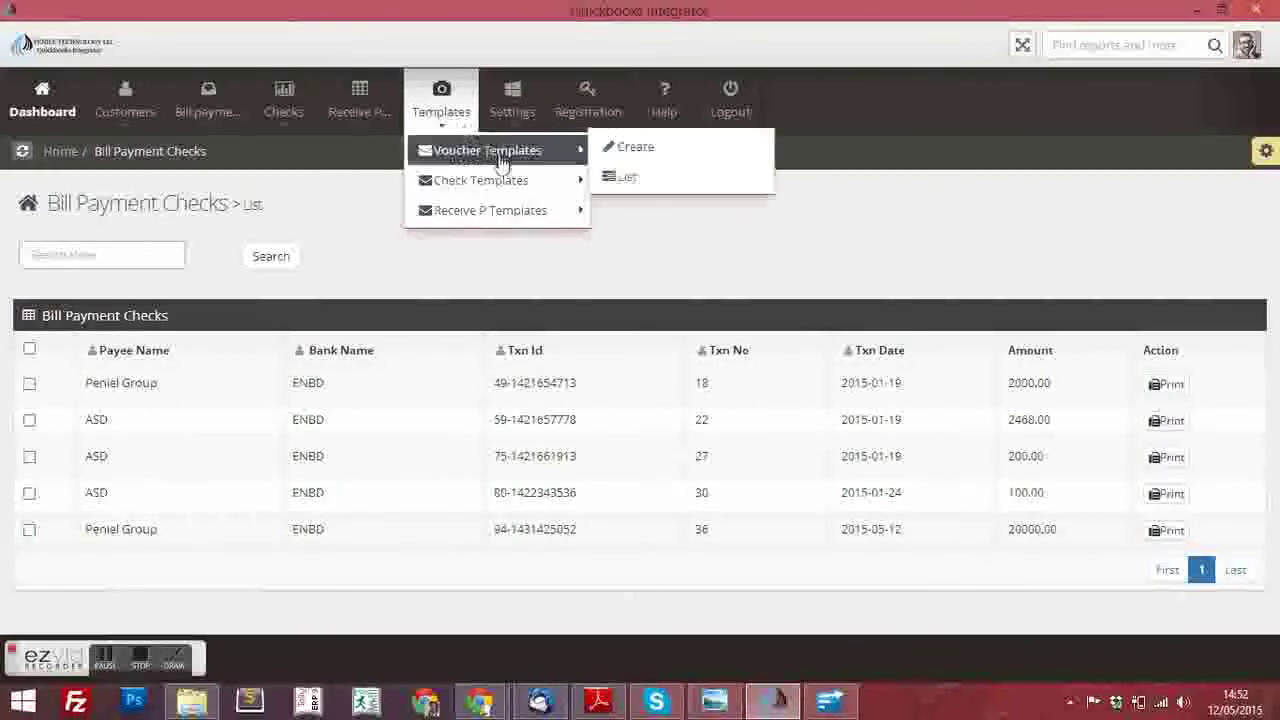
{"action": "left_click", "coordinate": [652, 178]}
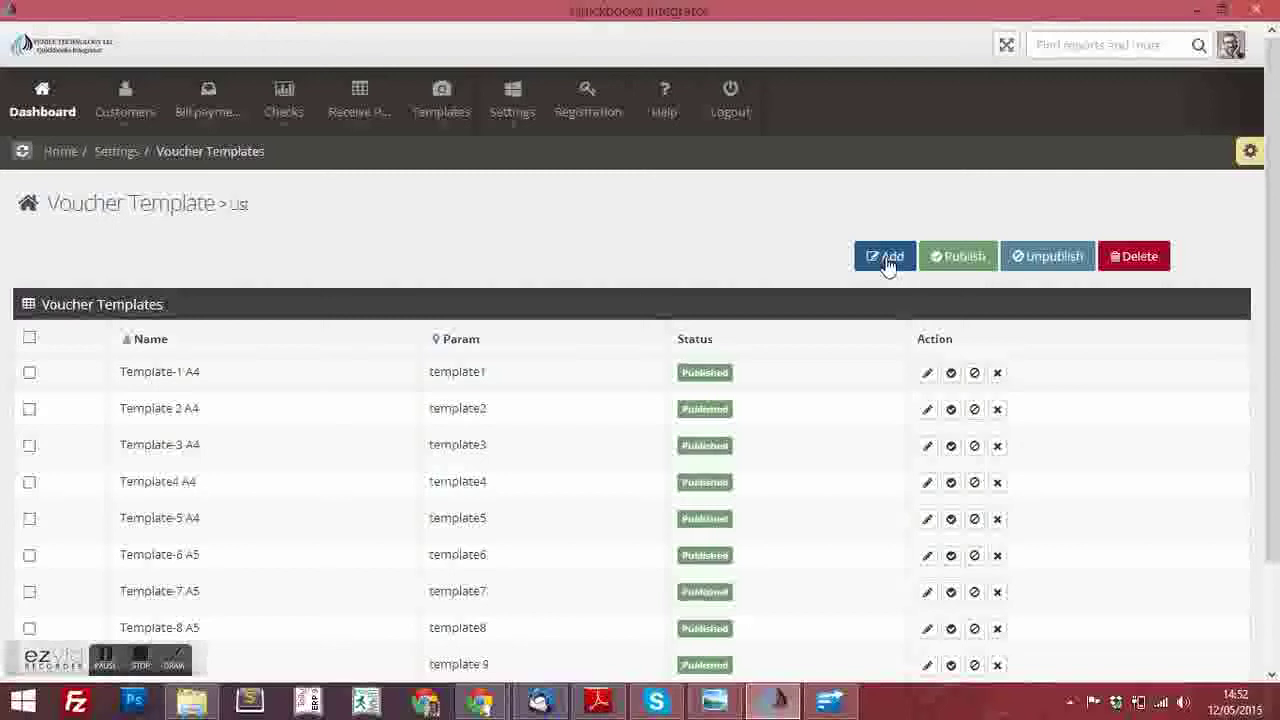
Edit Template-1 A4, removing the stray 't' so the heading reads PAYMENT VOUCHER
{"action": "left_click", "coordinate": [927, 375]}
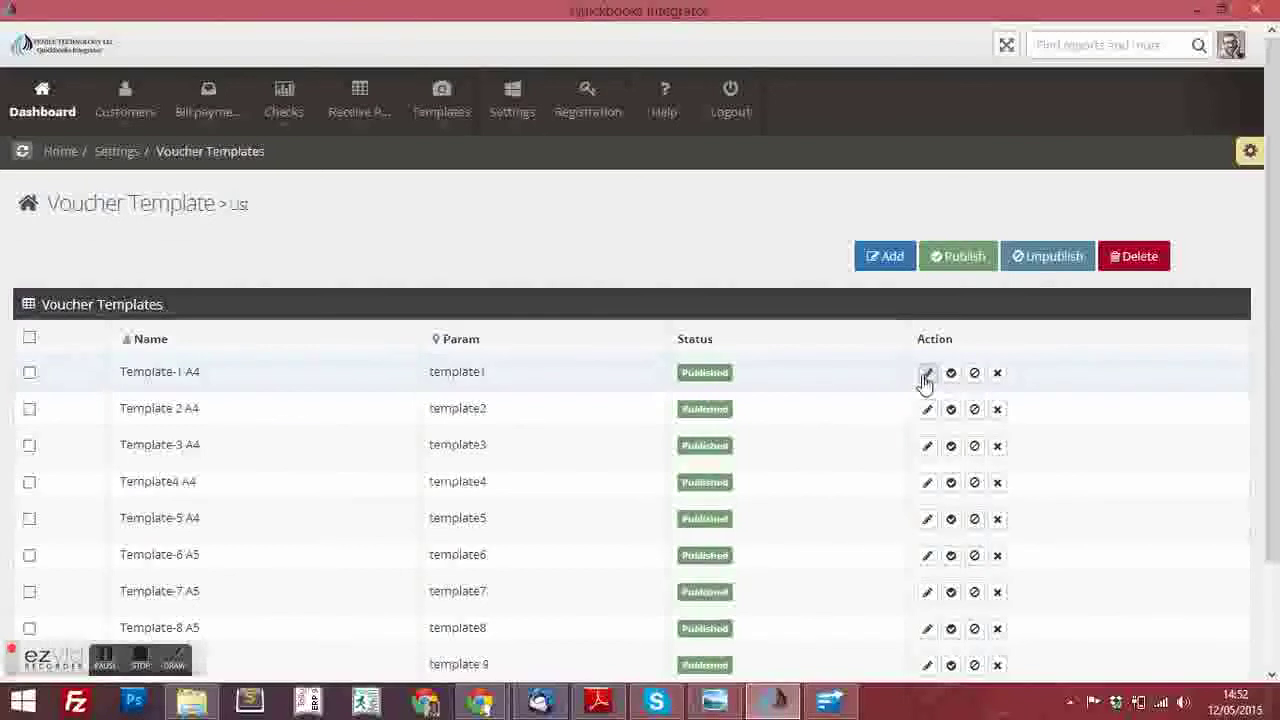
{"action": "scroll", "coordinate": [410, 590], "scroll_direction": "down", "scroll_amount": 2}
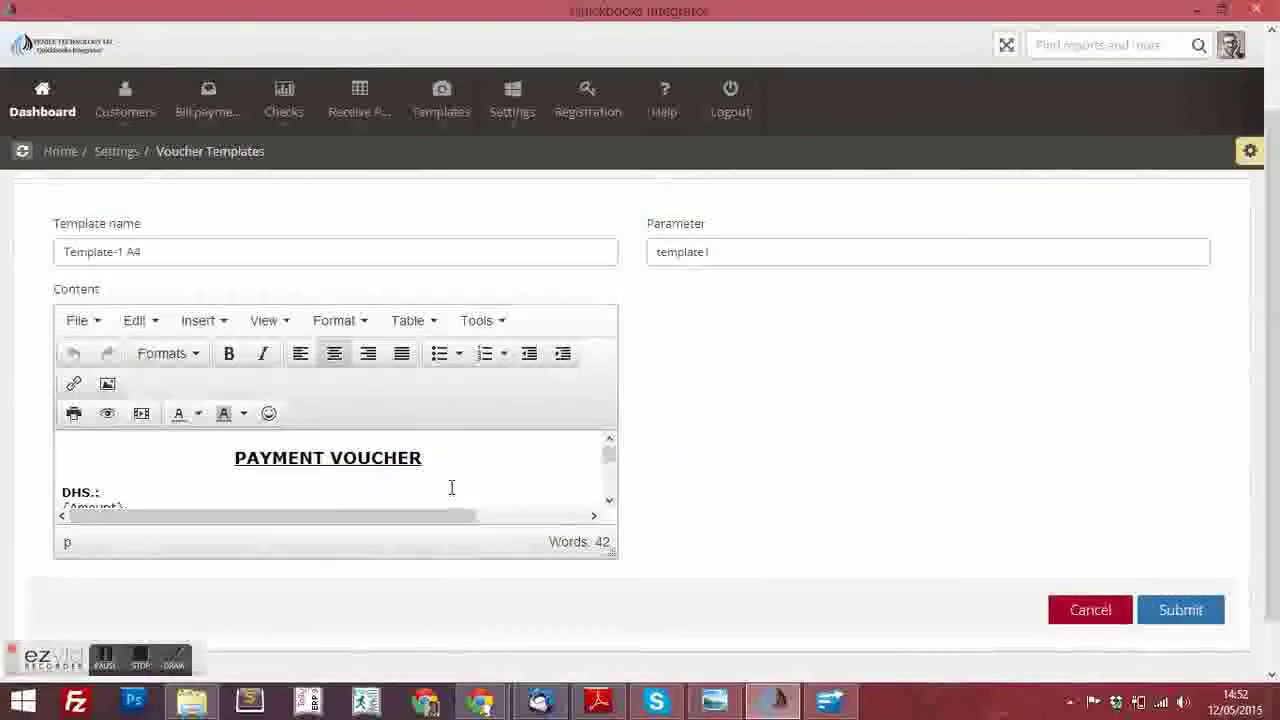
{"action": "left_click", "coordinate": [326, 457]}
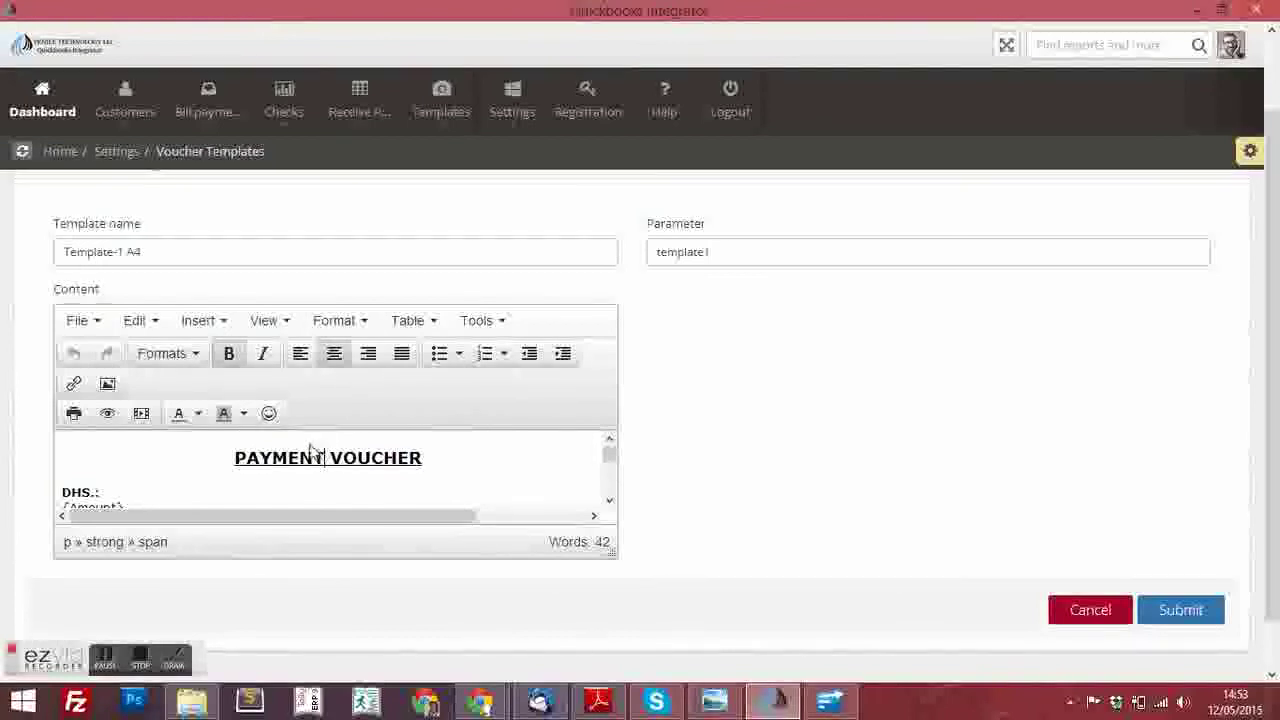
{"action": "type", "text": "t"}
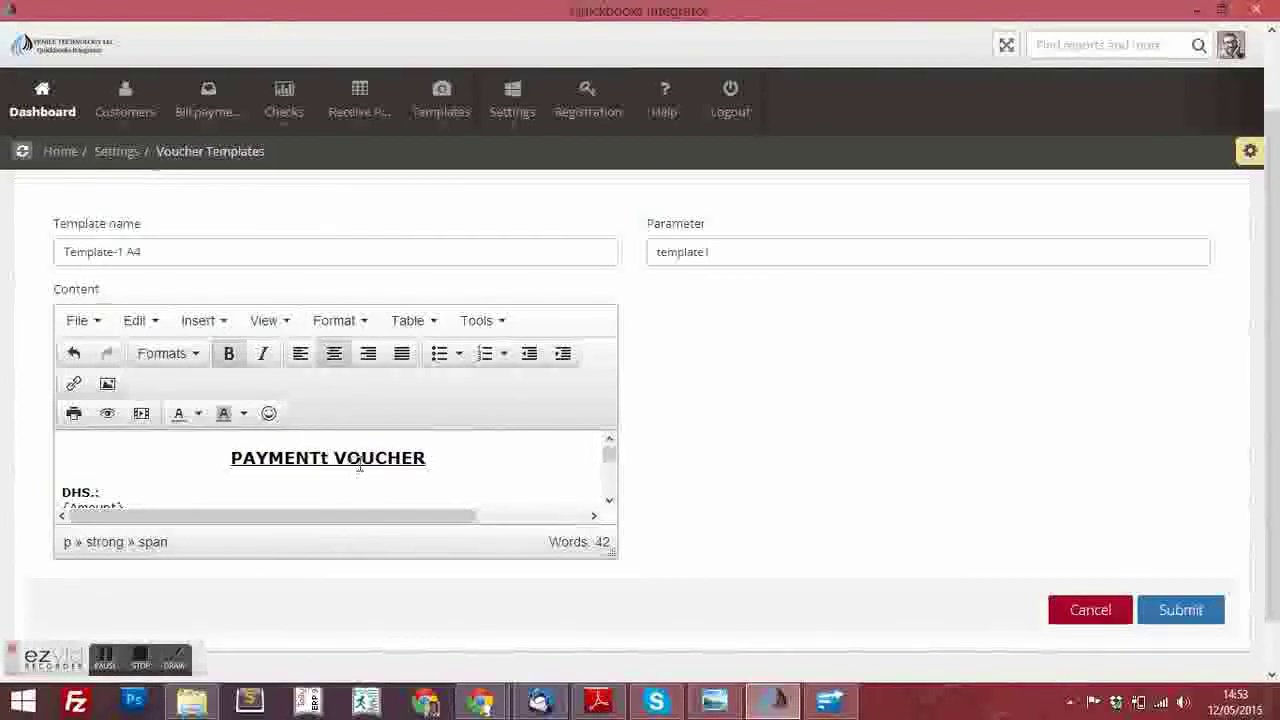
{"action": "key", "text": "BackSpace"}
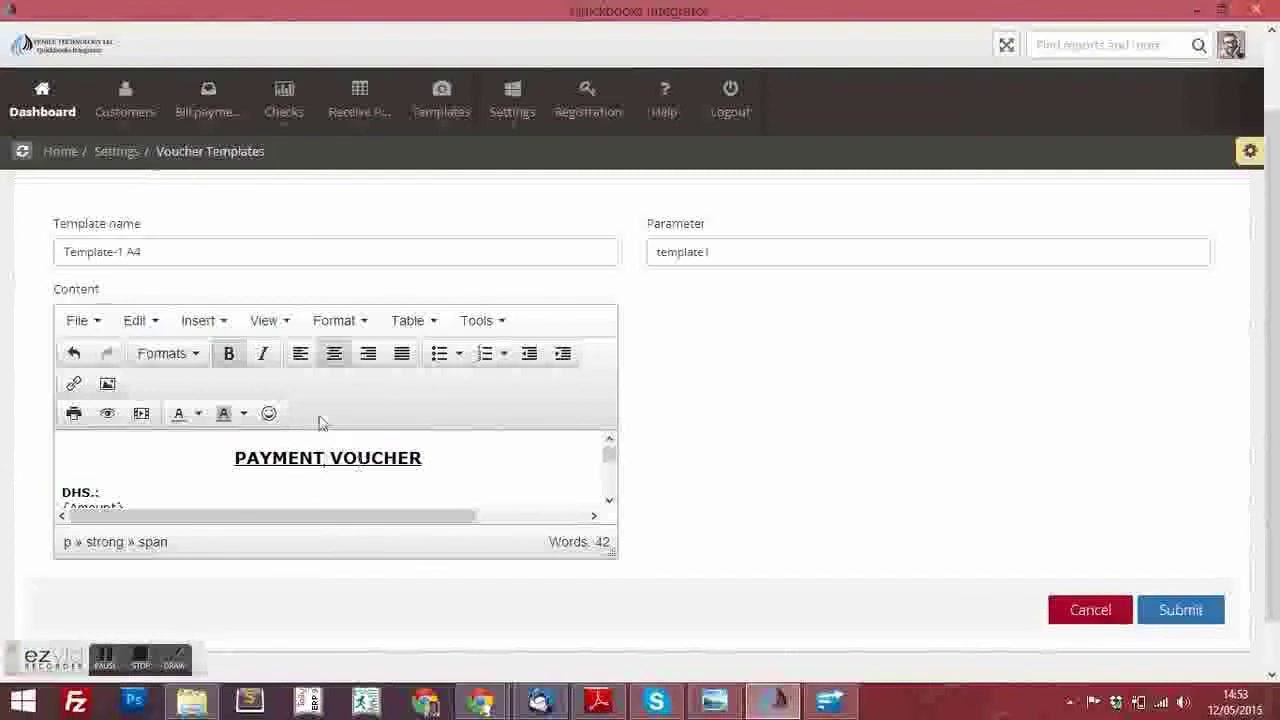
Preview the Template-1 A4 payment voucher and close the preview
{"action": "left_click", "coordinate": [268, 326]}
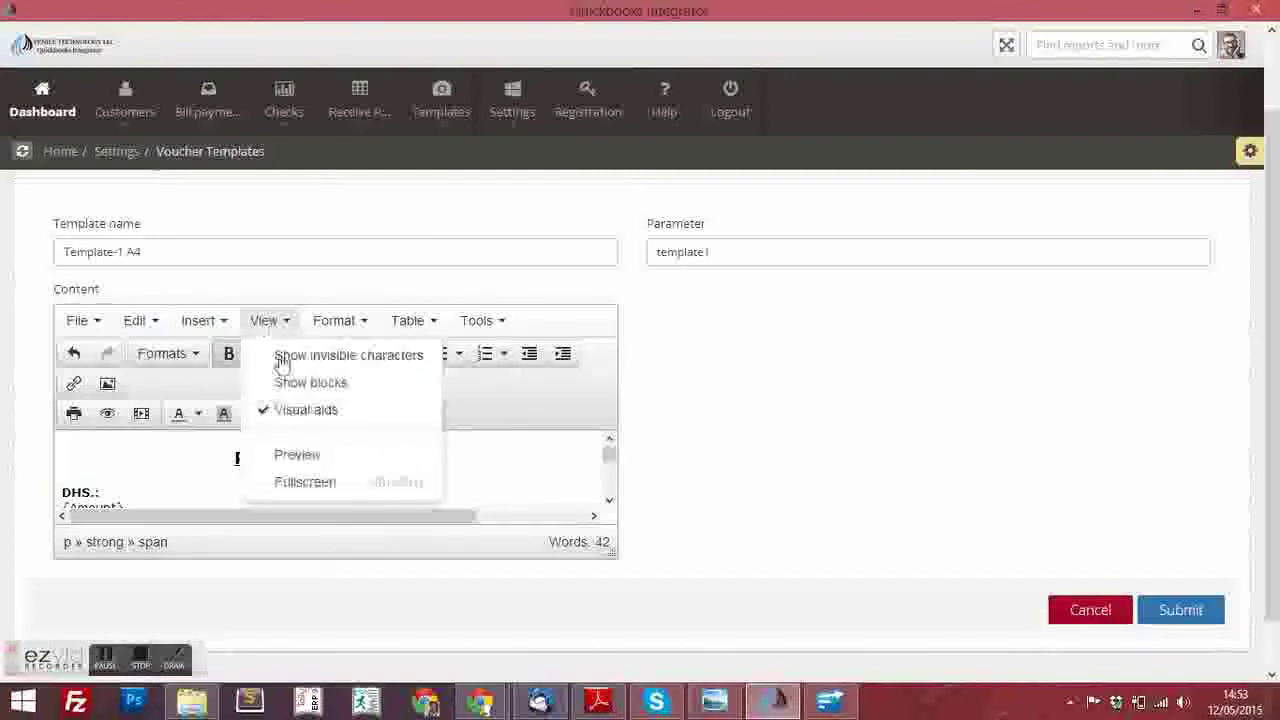
{"action": "left_click", "coordinate": [315, 458]}
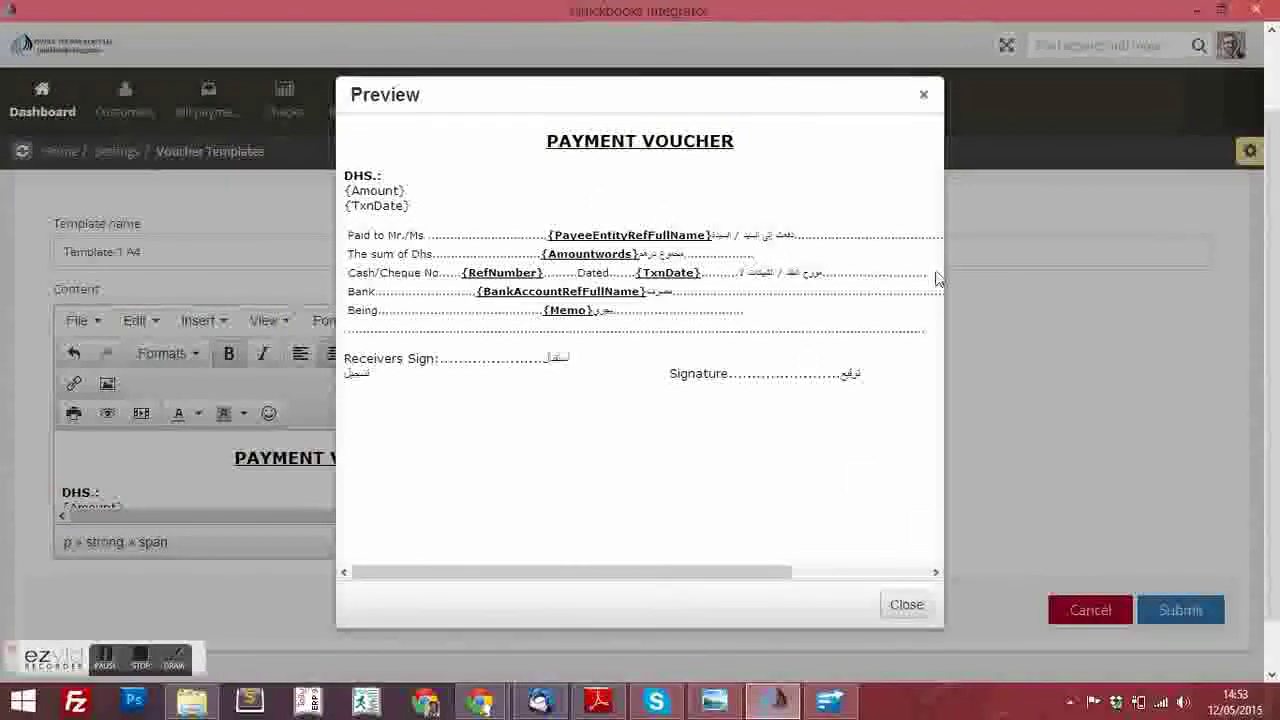
{"action": "left_click", "coordinate": [922, 98]}
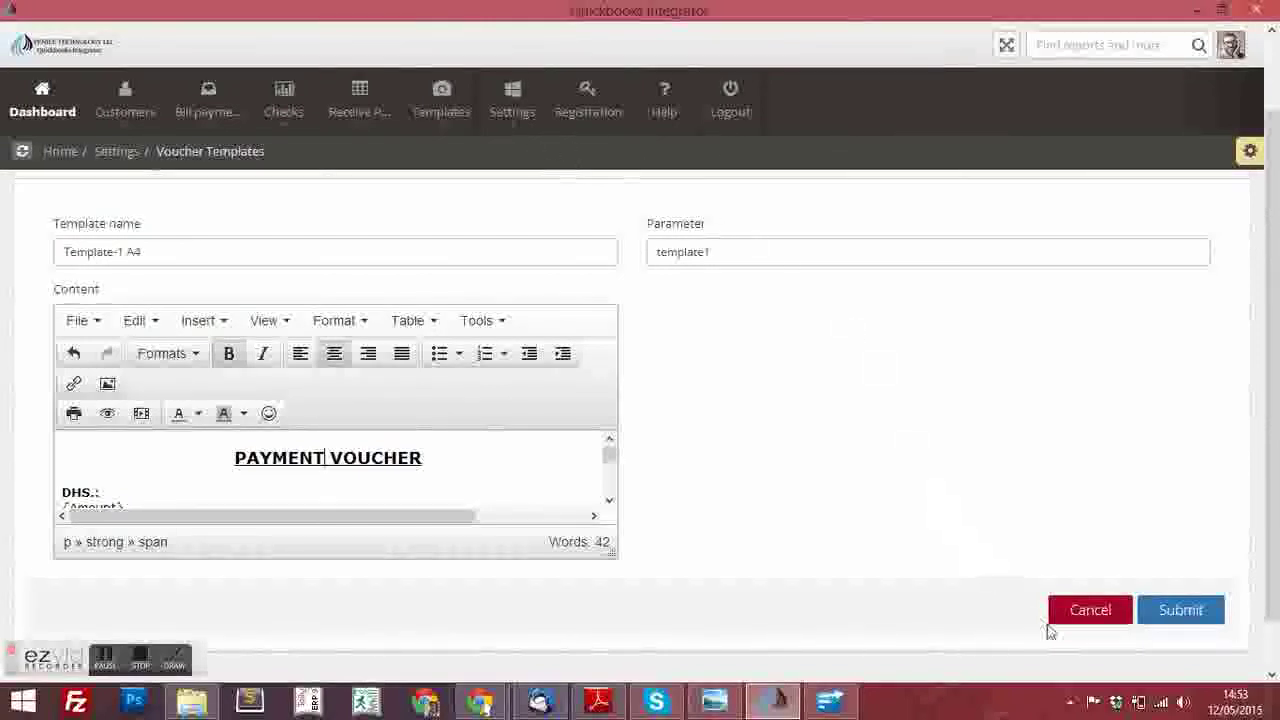
Discard the template edit and open Bill payment Settings, checking the Header margin
{"action": "left_click", "coordinate": [1086, 614]}
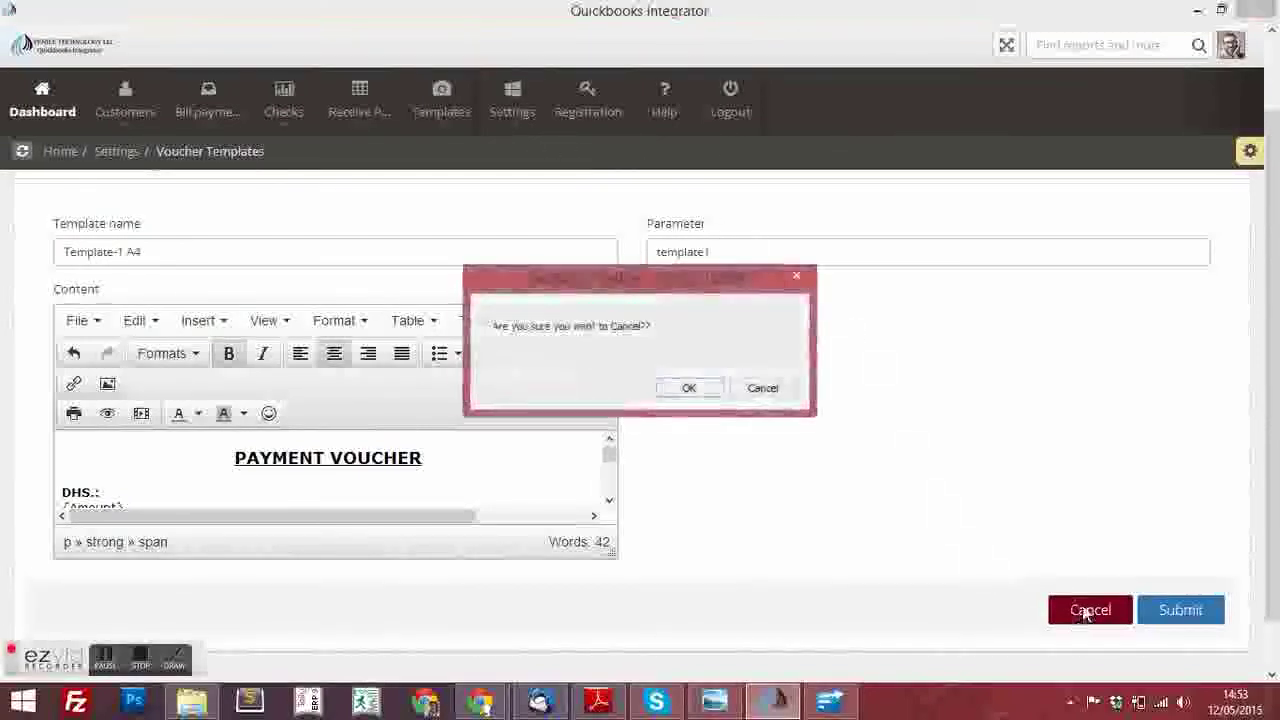
{"action": "left_click", "coordinate": [665, 390]}
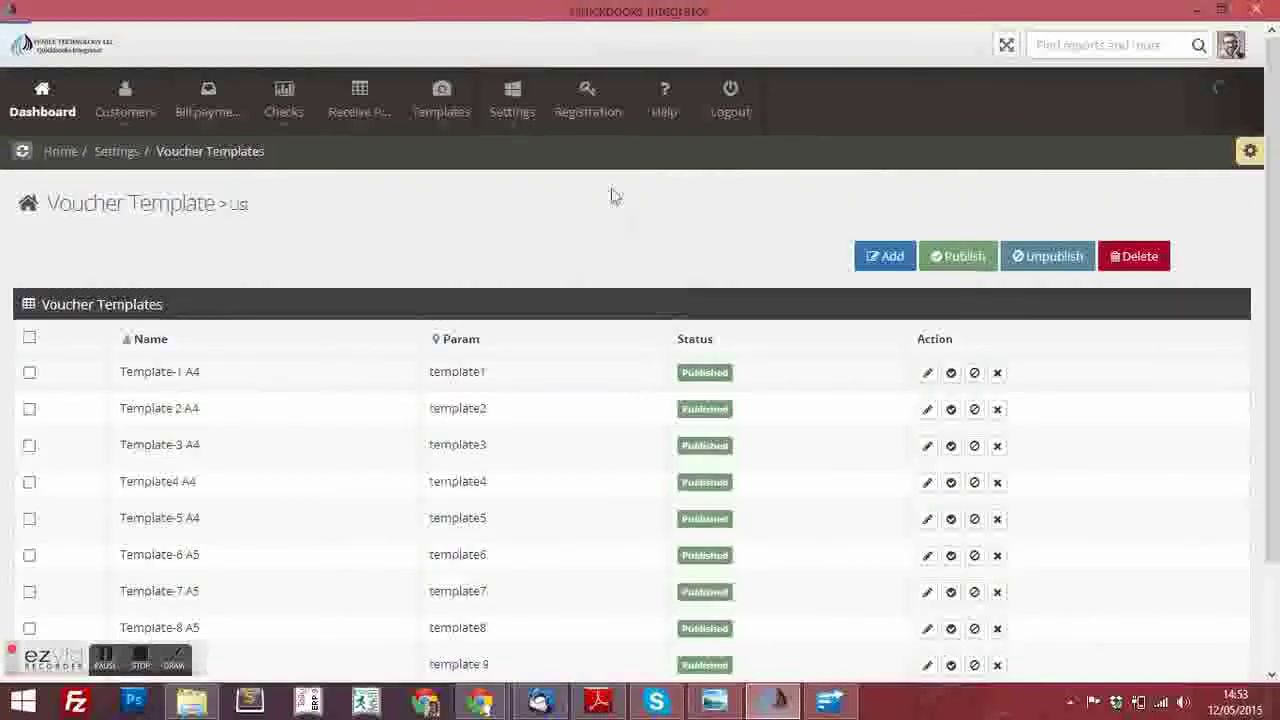
{"action": "mouse_move", "coordinate": [495, 120]}
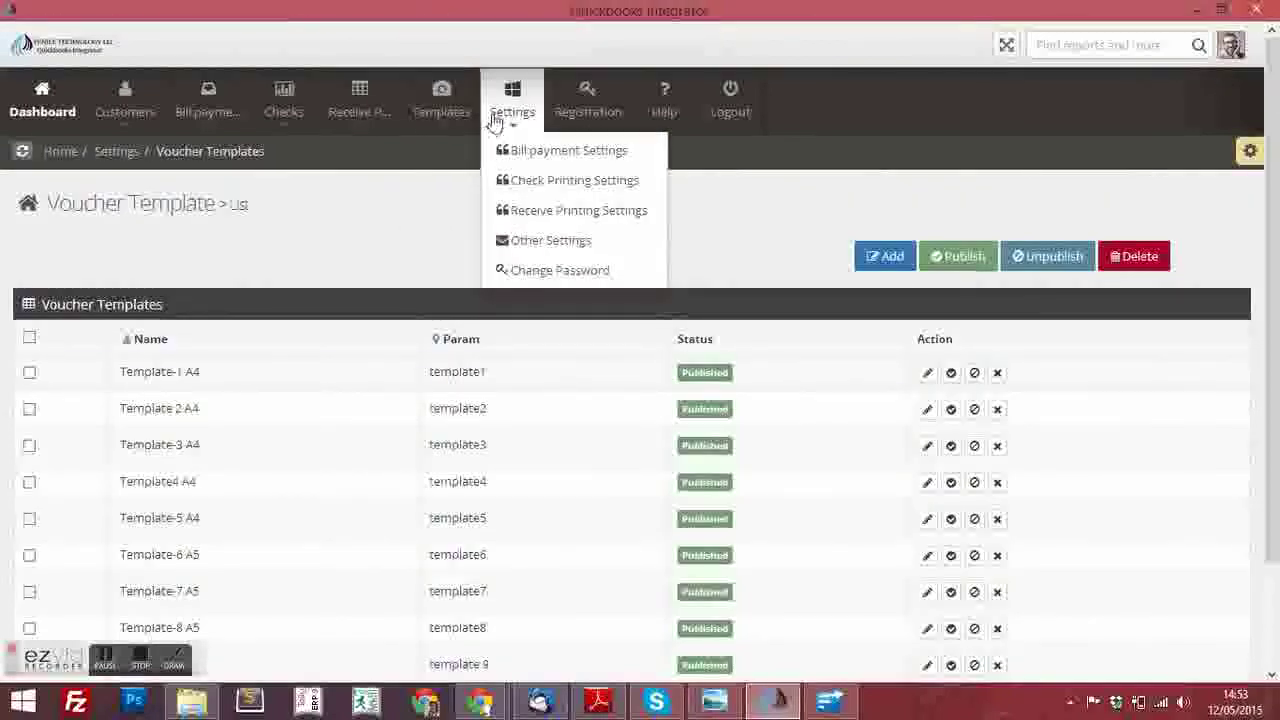
{"action": "left_click", "coordinate": [531, 152]}
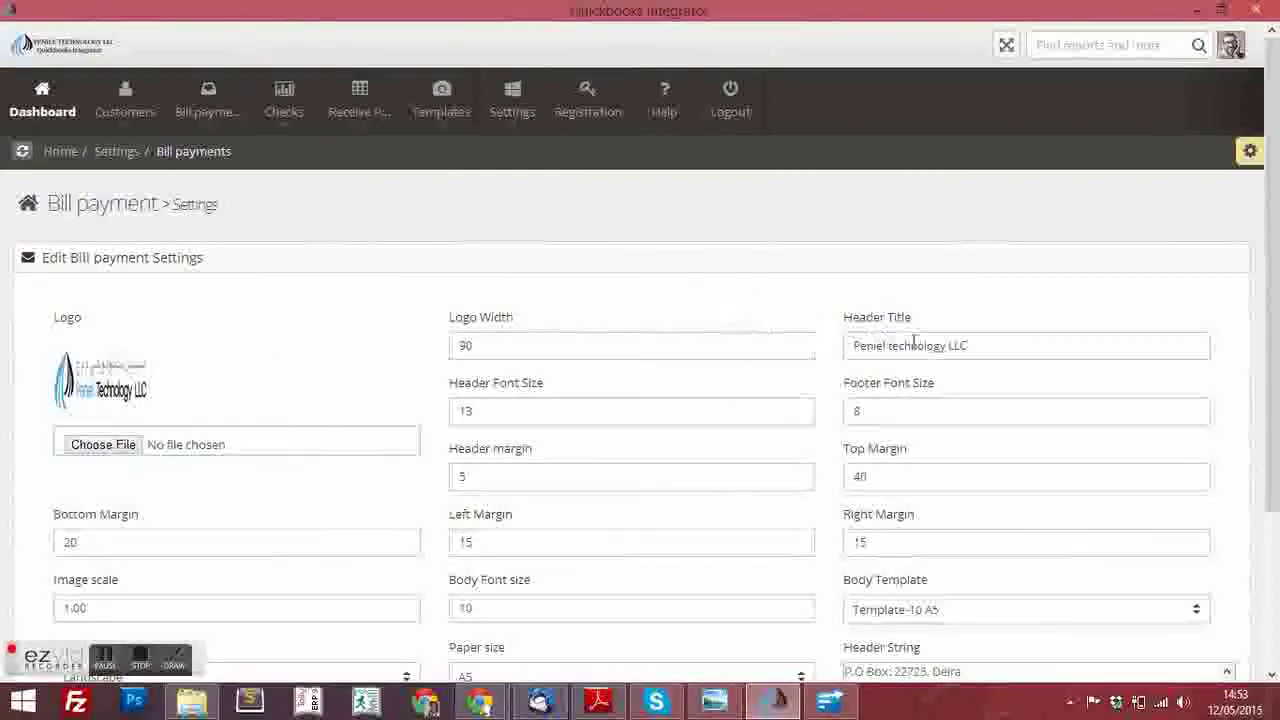
{"action": "scroll", "coordinate": [1051, 586], "scroll_direction": "down", "scroll_amount": 3}
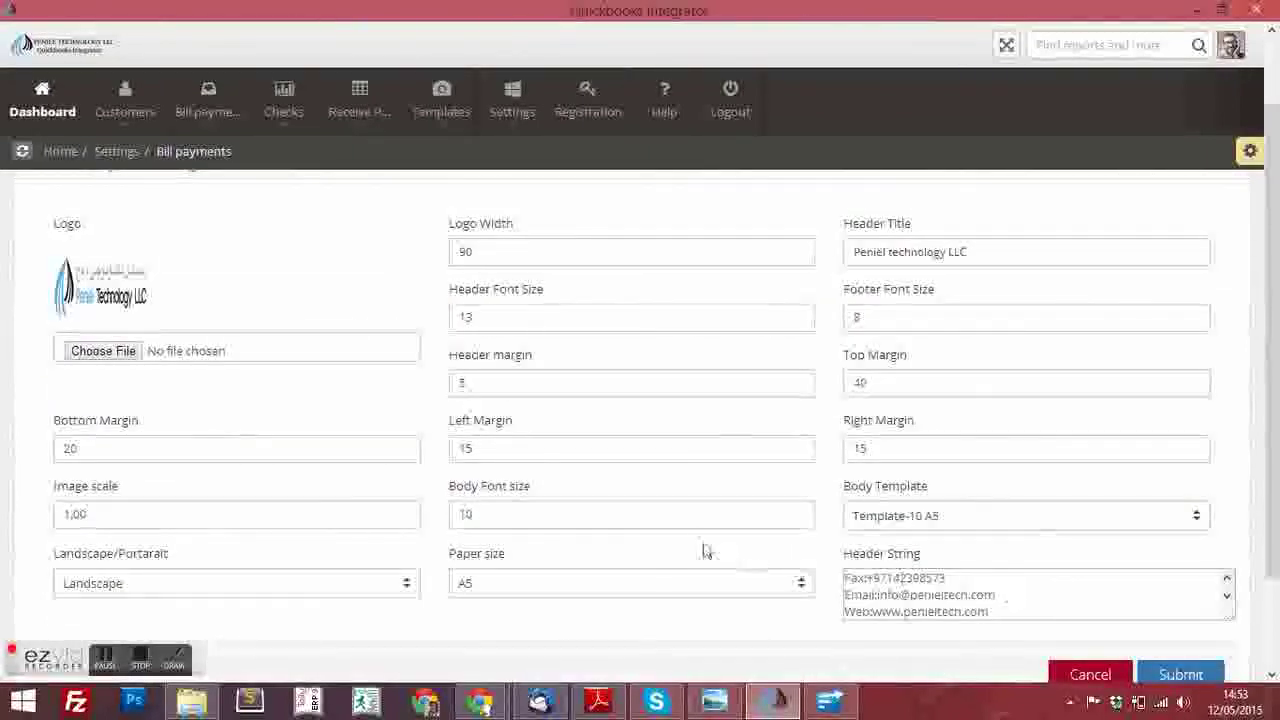
{"action": "left_click", "coordinate": [677, 376]}
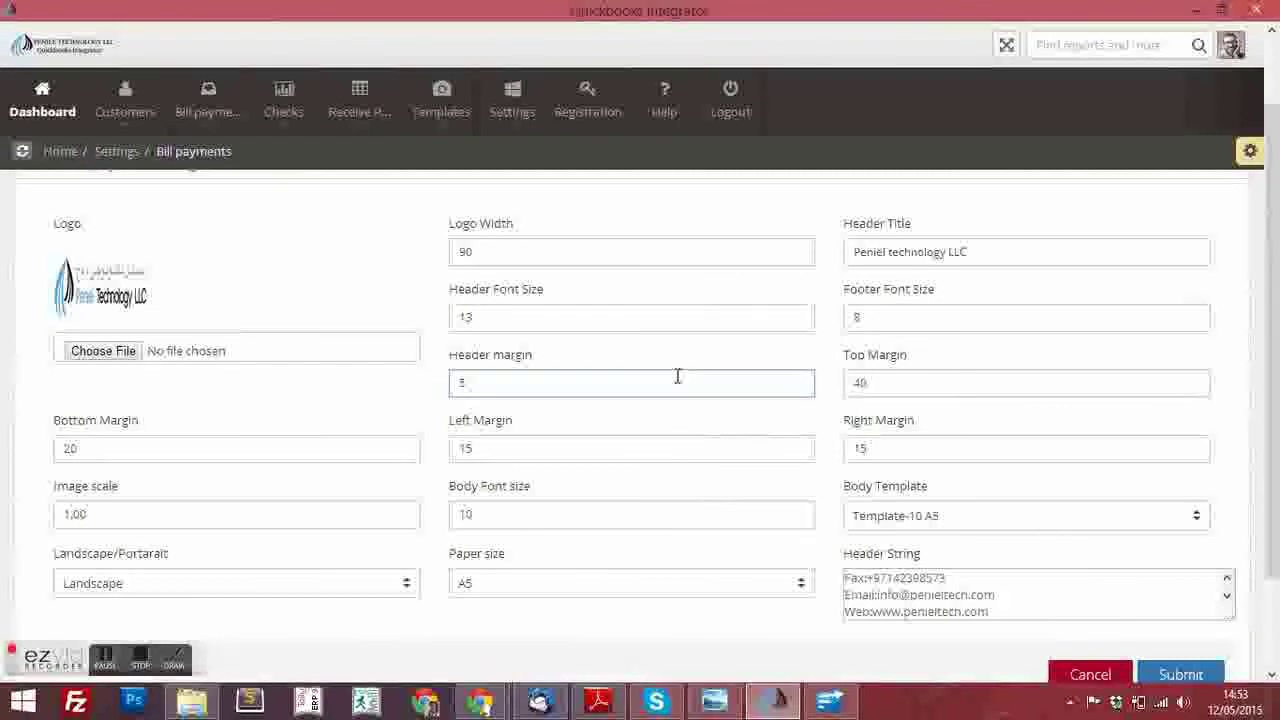
{"action": "left_click", "coordinate": [434, 368]}
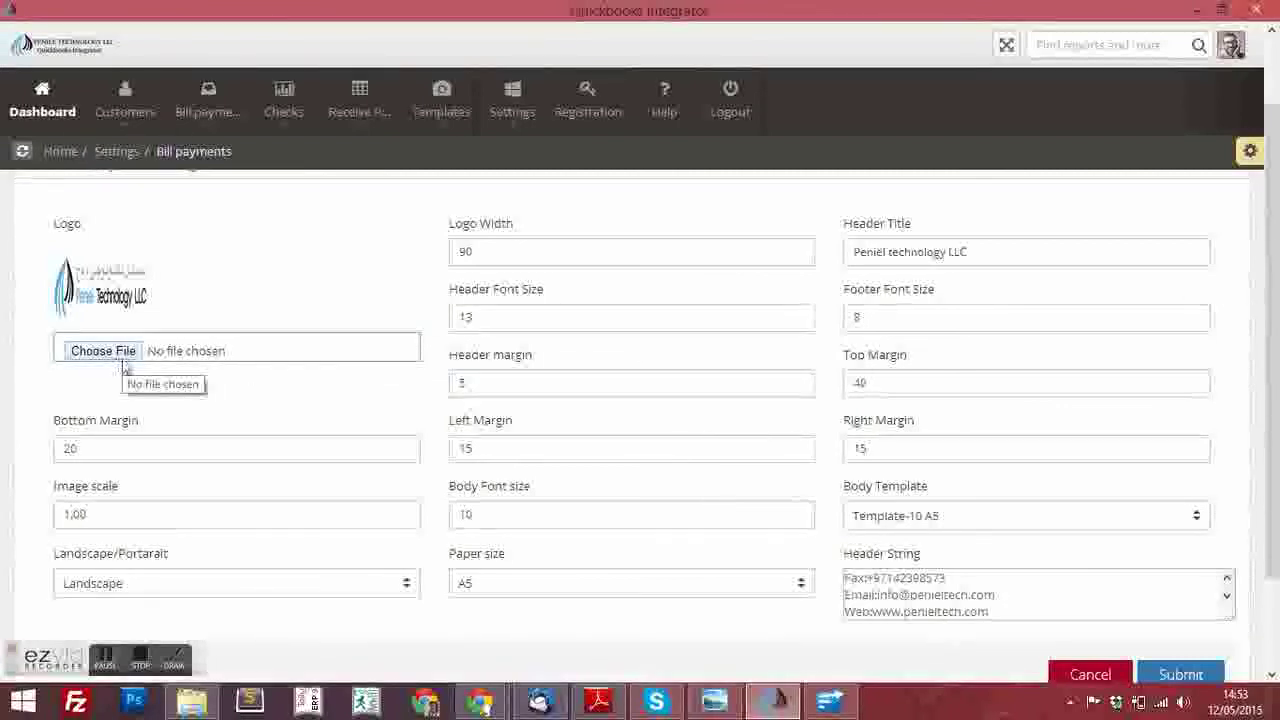
Inspect the Body Template, Paper size and orientation options (Template-10 A5, A5, Landscape), then cancel
{"action": "scroll", "coordinate": [885, 395], "scroll_direction": "up", "scroll_amount": 1}
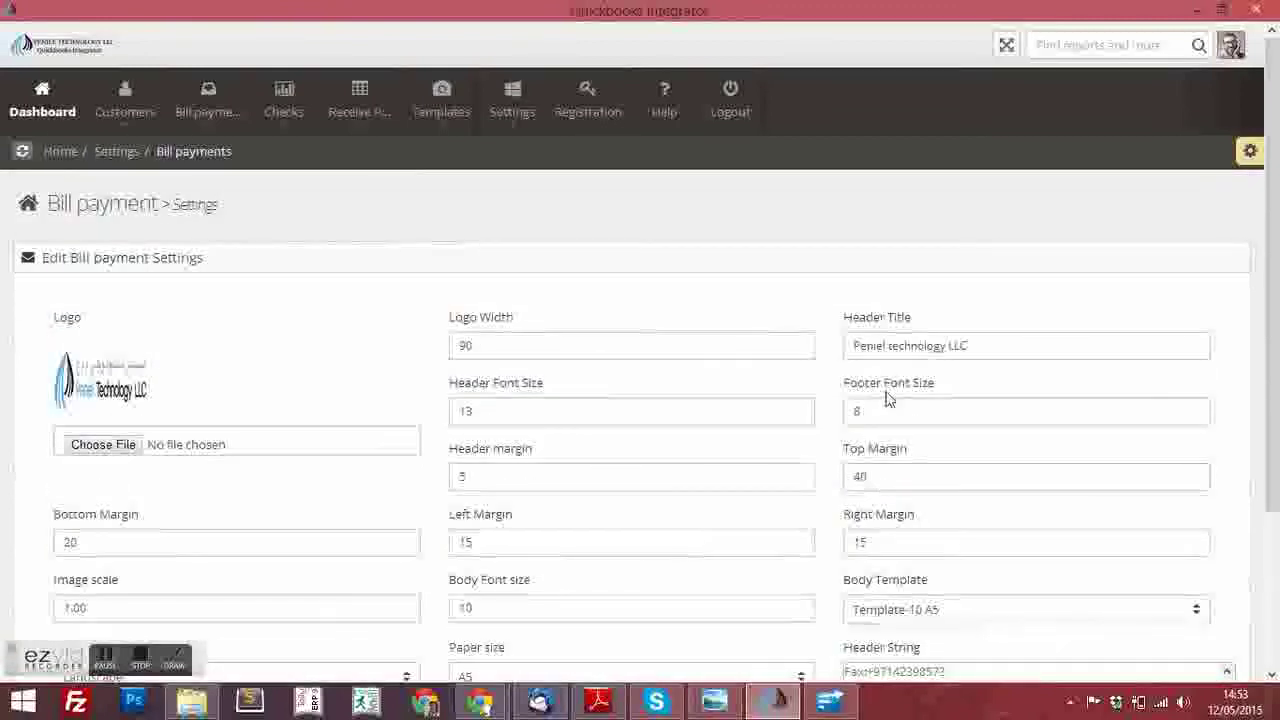
{"action": "scroll", "coordinate": [885, 397], "scroll_direction": "down", "scroll_amount": 2}
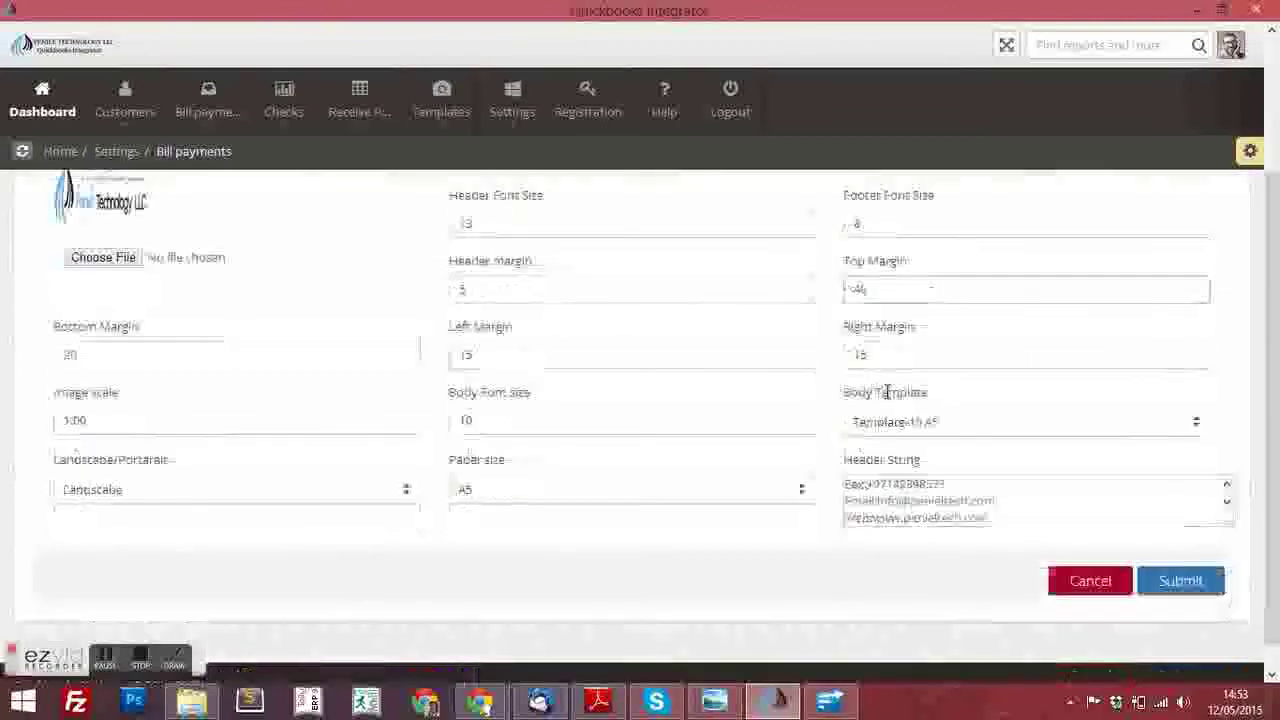
{"action": "left_click", "coordinate": [973, 430]}
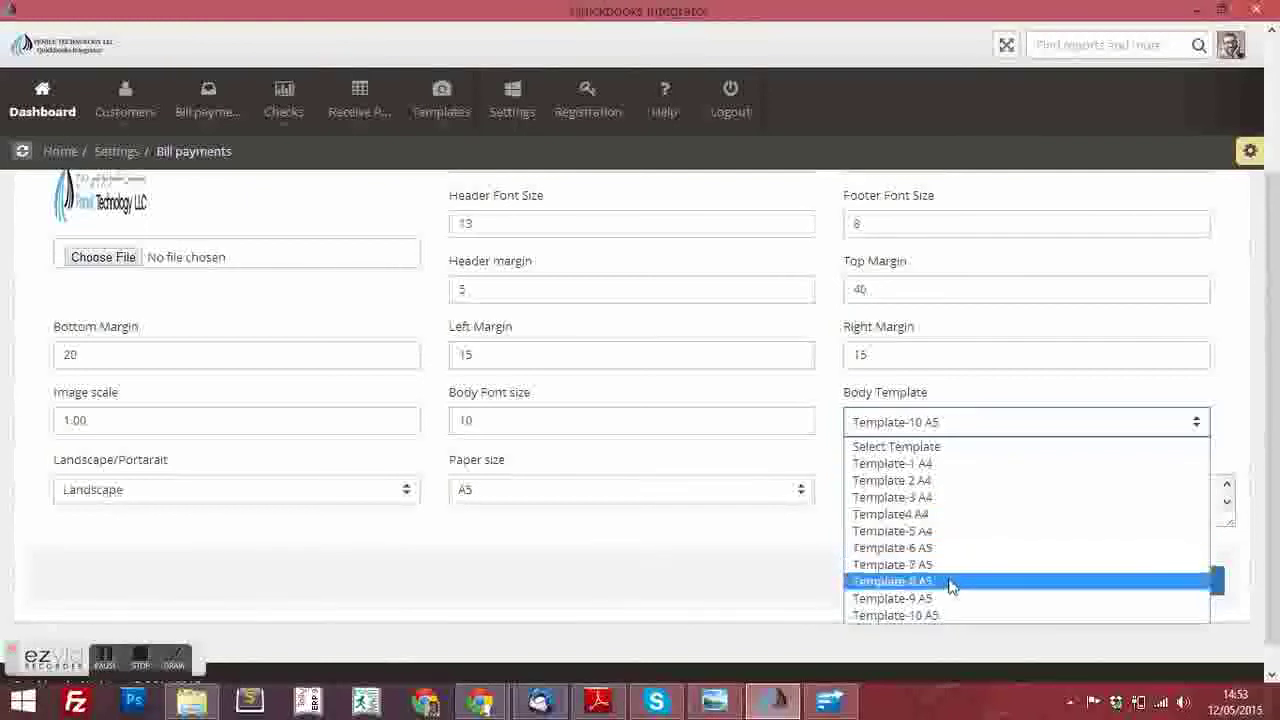
{"action": "left_click", "coordinate": [631, 489]}
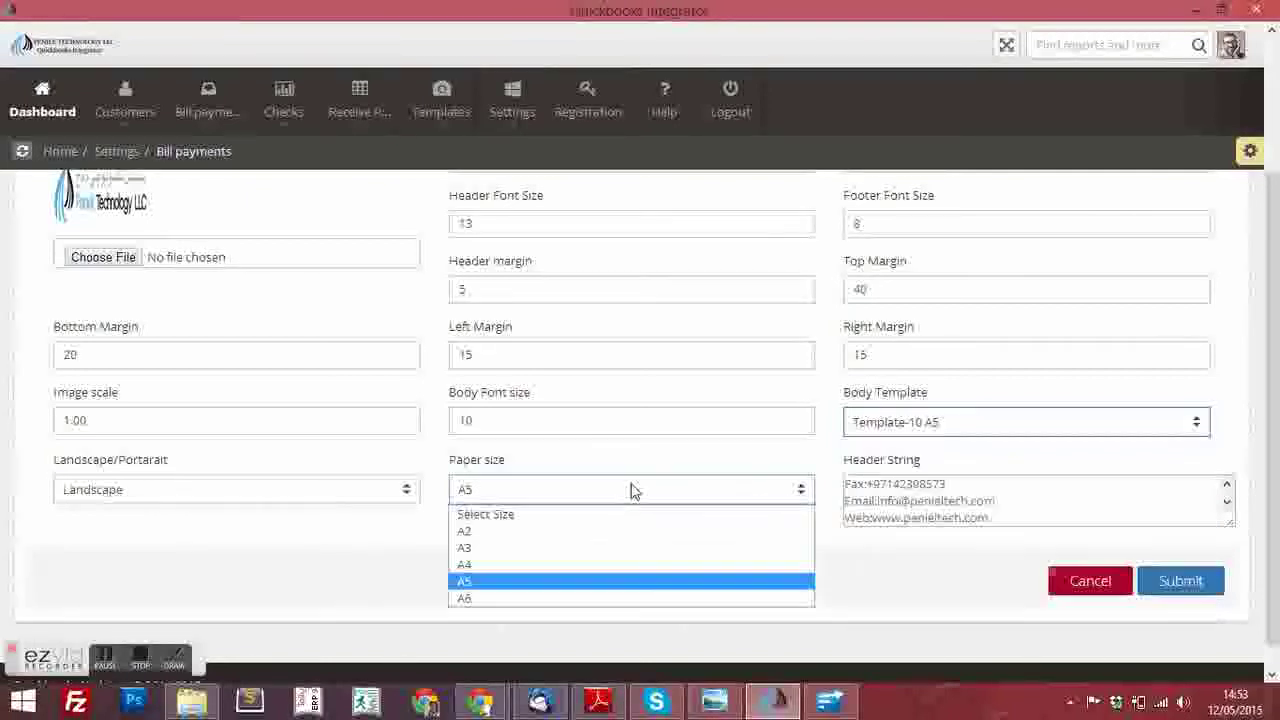
{"action": "left_click", "coordinate": [295, 490]}
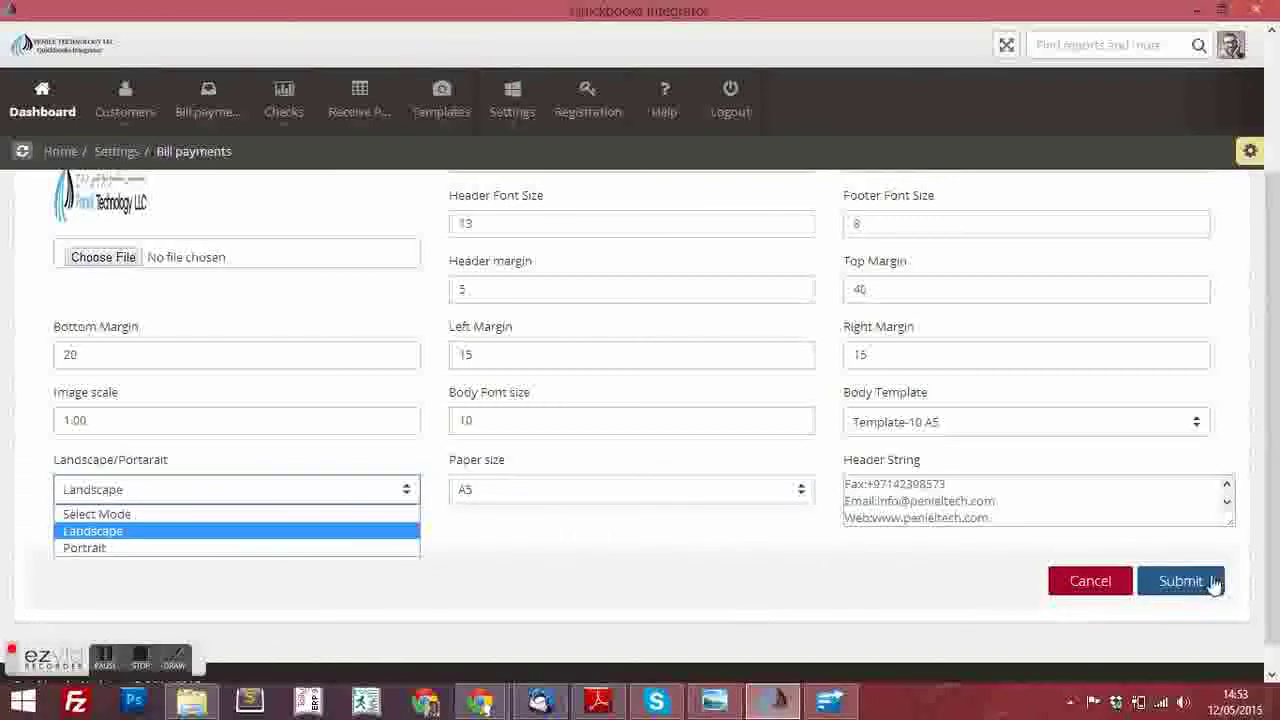
{"action": "left_click", "coordinate": [1105, 583]}
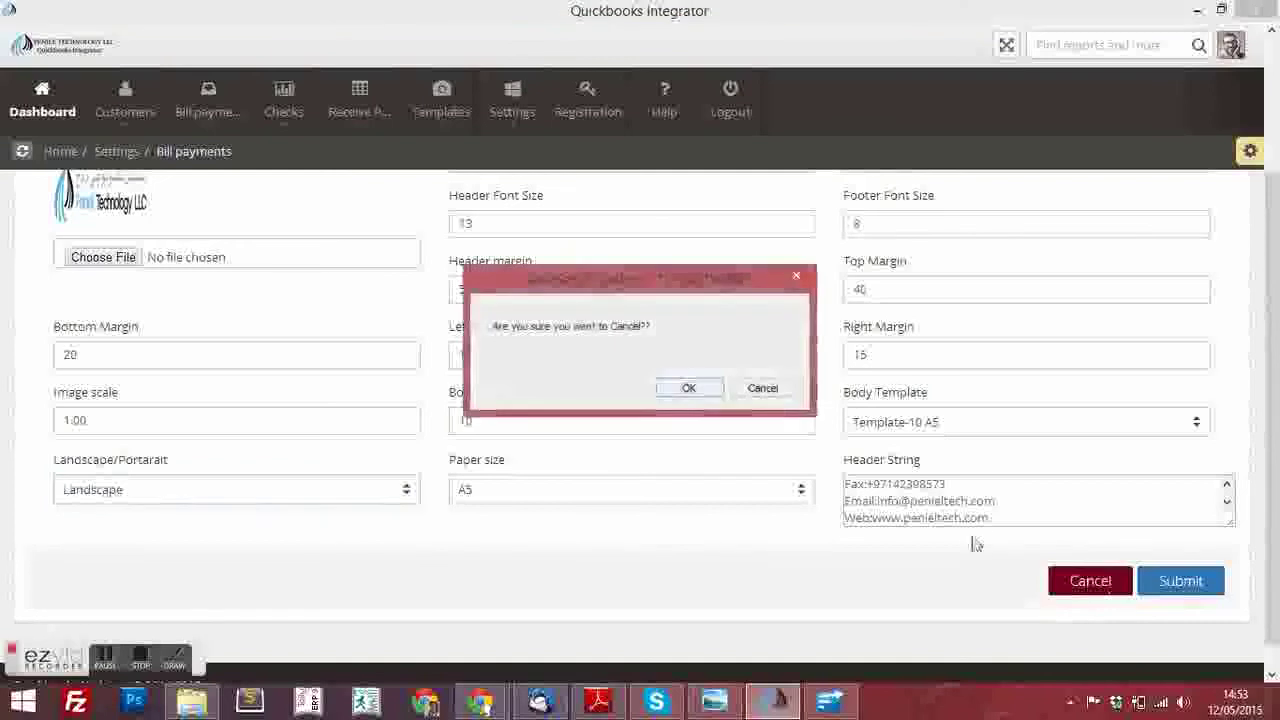
Discard the settings and view the Help page's A4/A5 Paper Settings table (Top Margin 27, 40)
{"action": "left_click", "coordinate": [690, 389]}
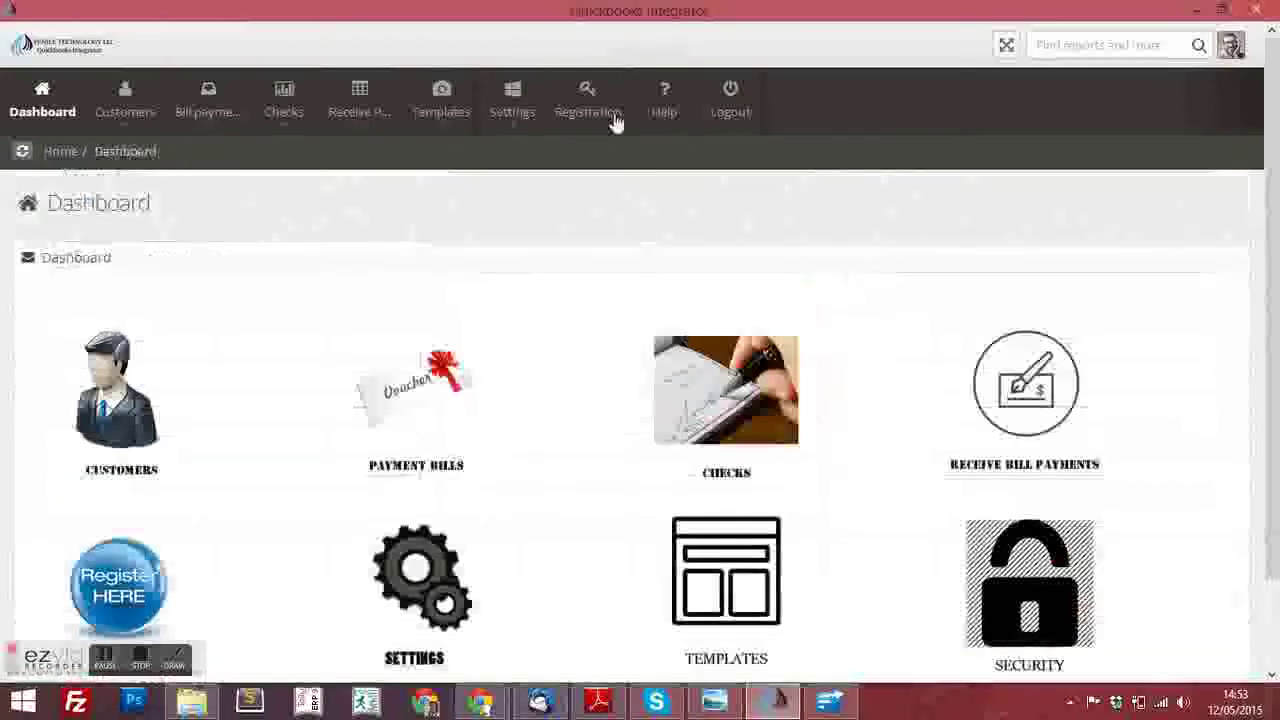
{"action": "left_click", "coordinate": [677, 105]}
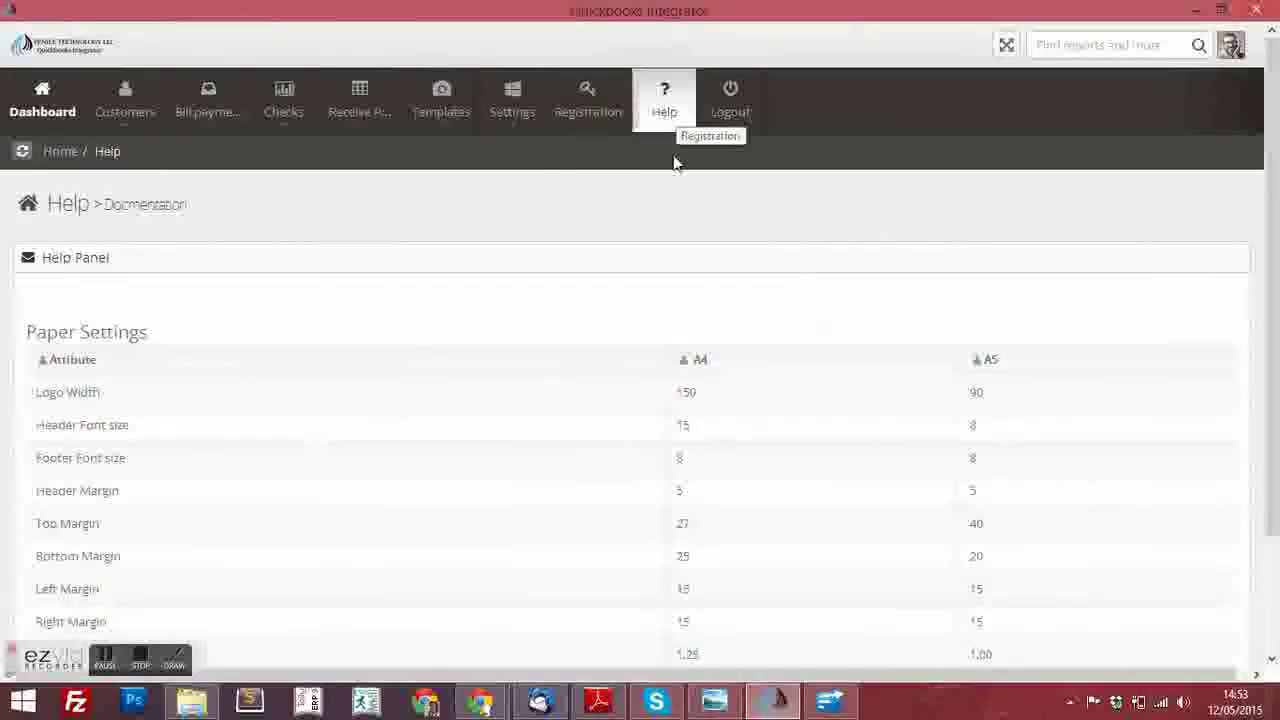
{"action": "scroll", "coordinate": [460, 523], "scroll_direction": "down", "scroll_amount": 3}
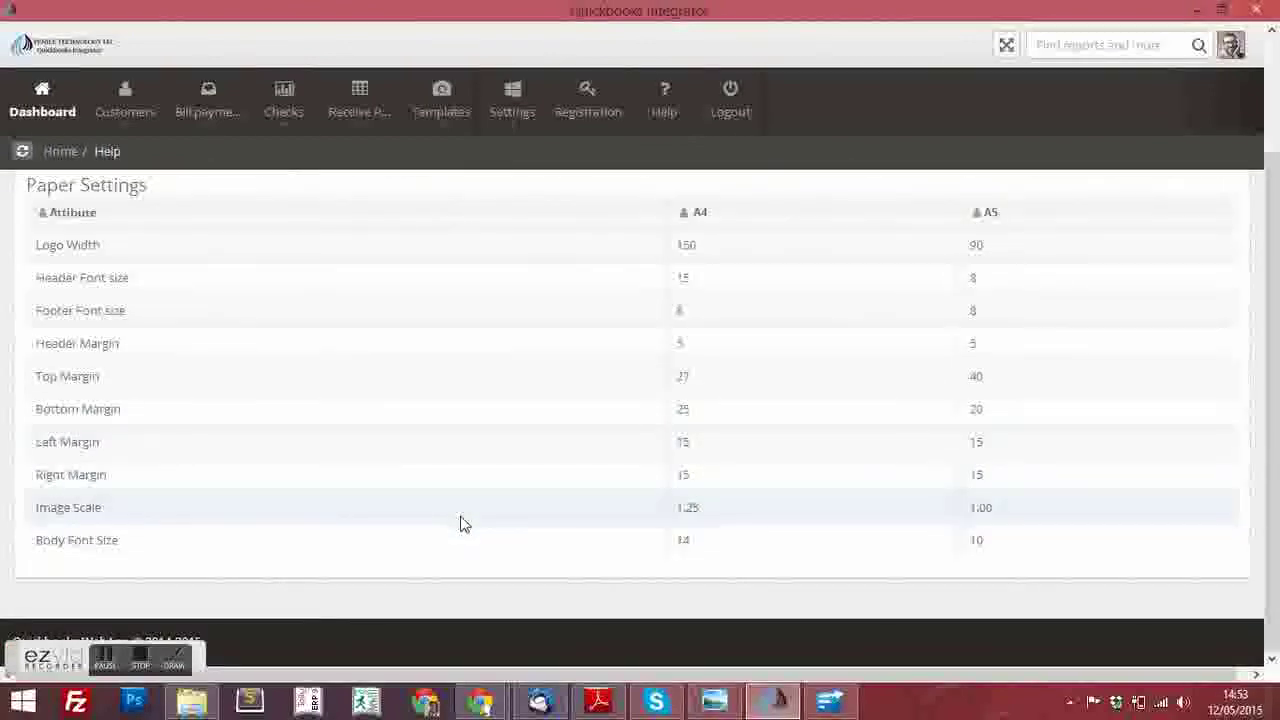
{"action": "scroll", "coordinate": [460, 523], "scroll_direction": "up", "scroll_amount": 3}
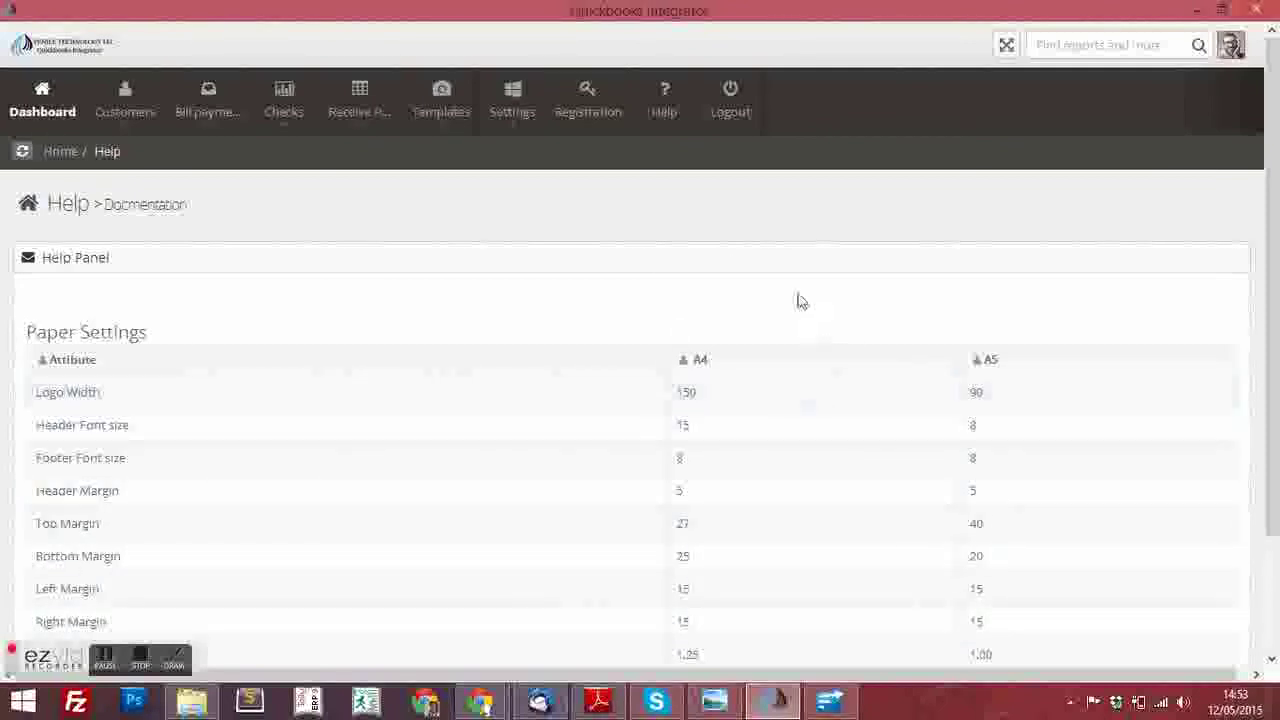
Log out of Quickbooks Integrator to the Admin Login screen
{"action": "left_click", "coordinate": [730, 114]}
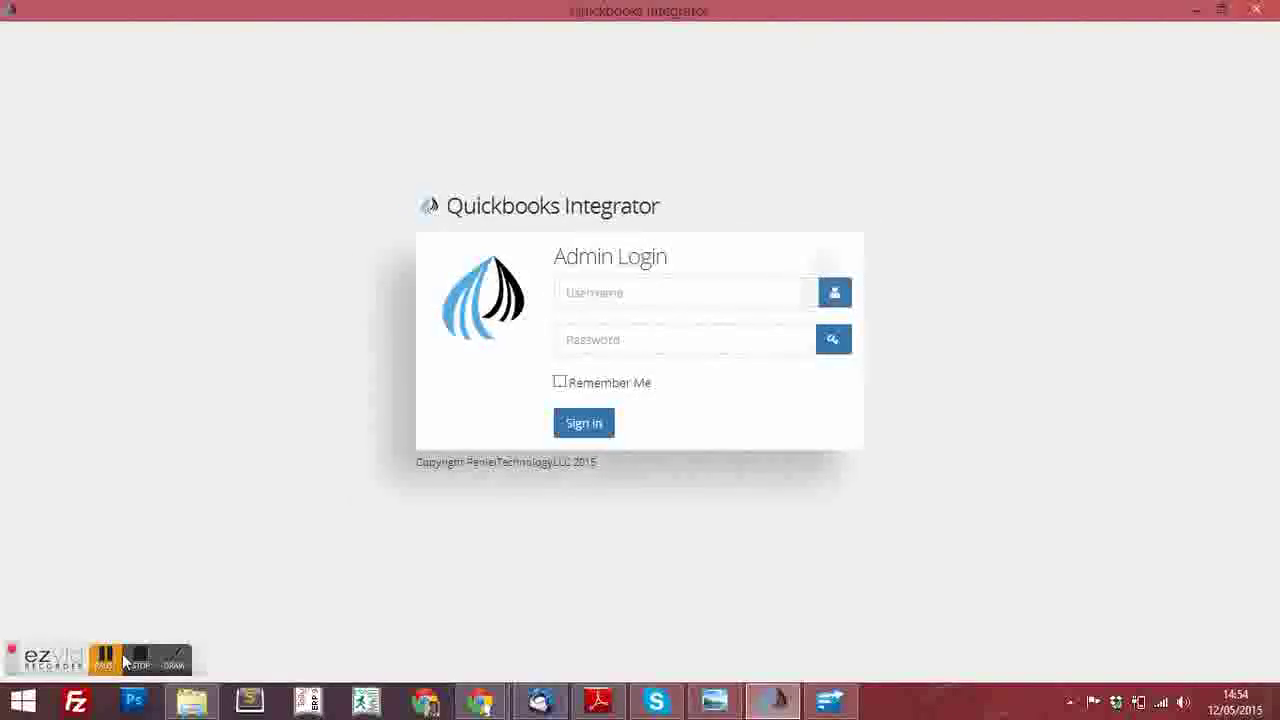